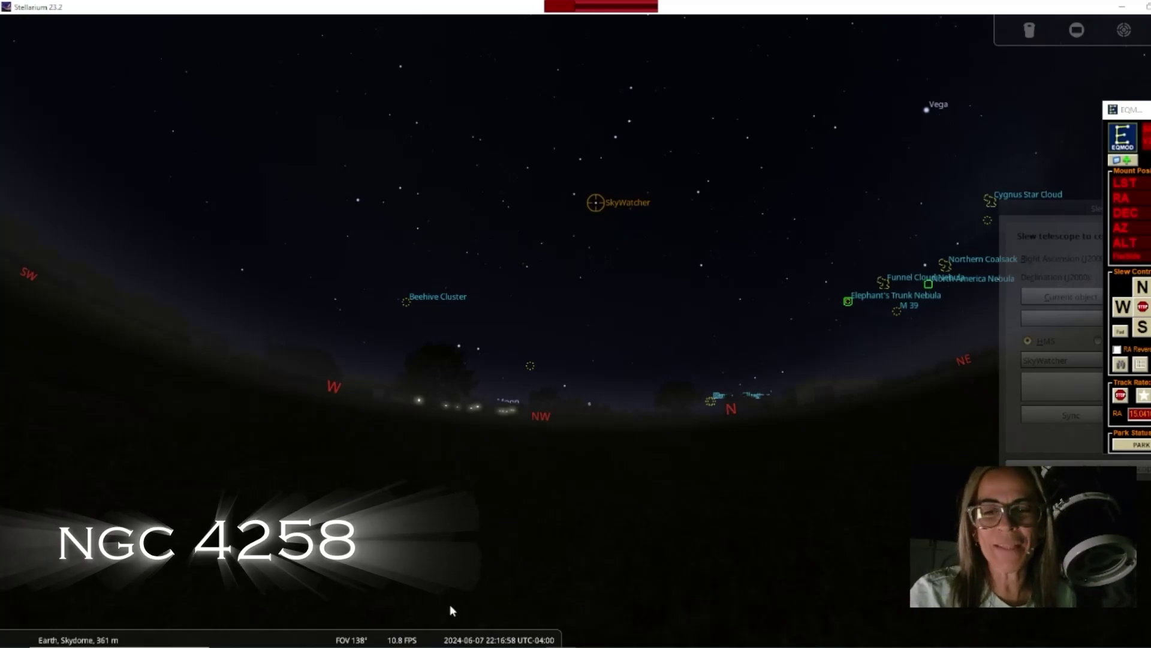
Zoom the sky chart in on the SkyWatcher telescope reticle near Alioth
scroll(650, 273, up, 3)
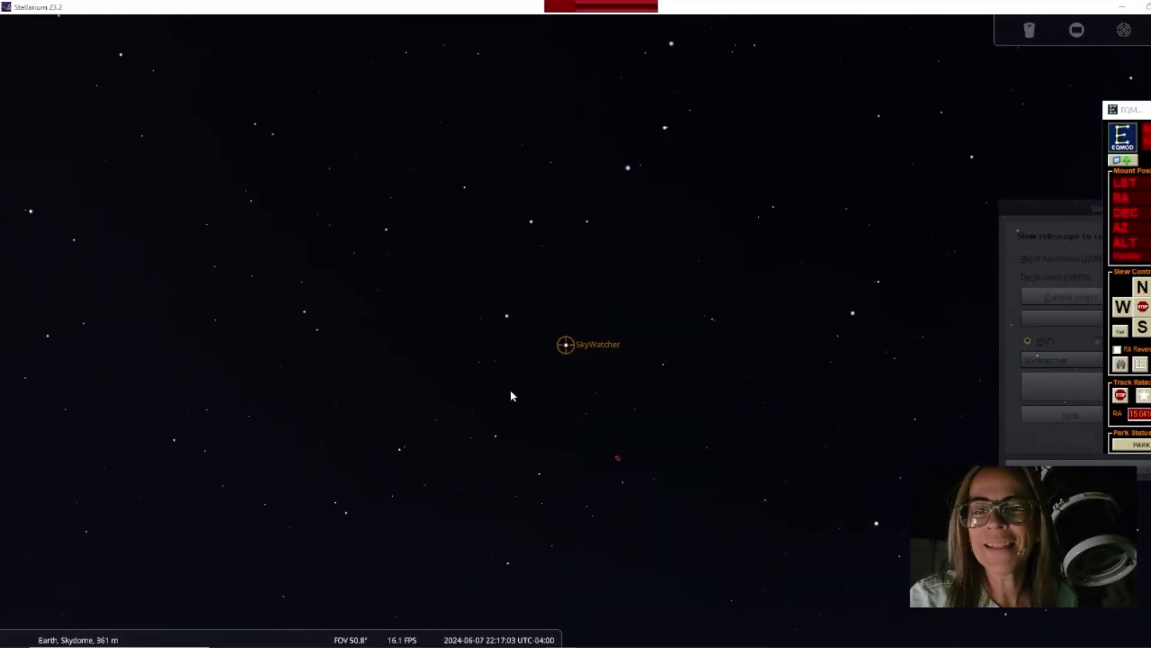
scroll(521, 379, up, 3)
scroll(520, 379, down, 2)
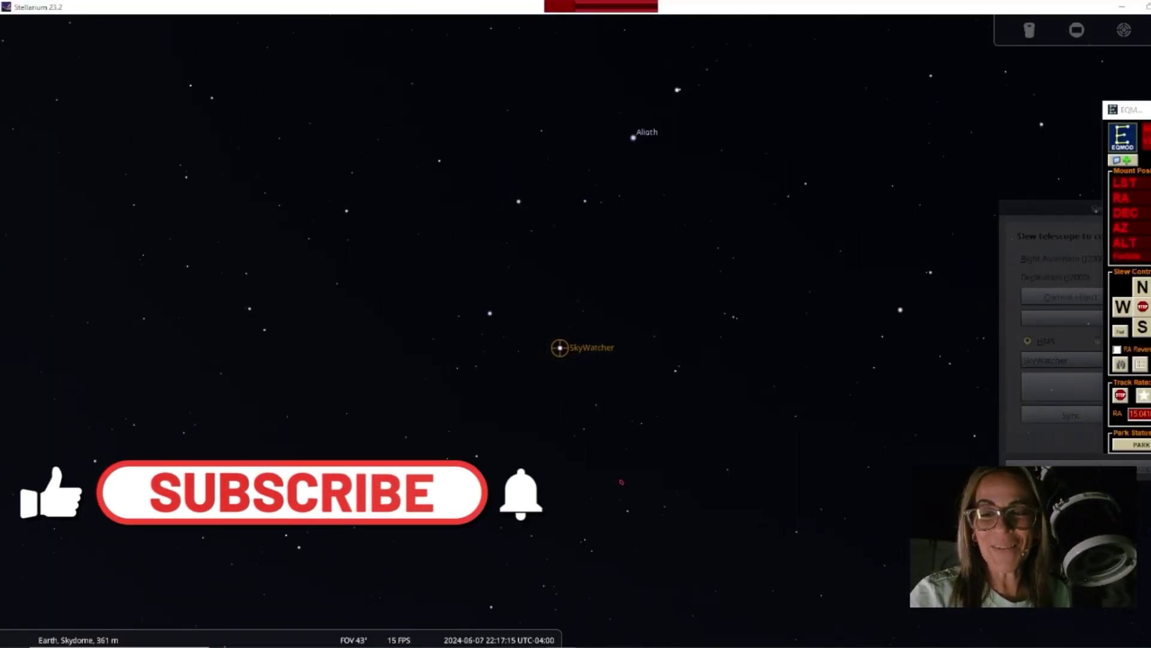
scroll(551, 602, down, 5)
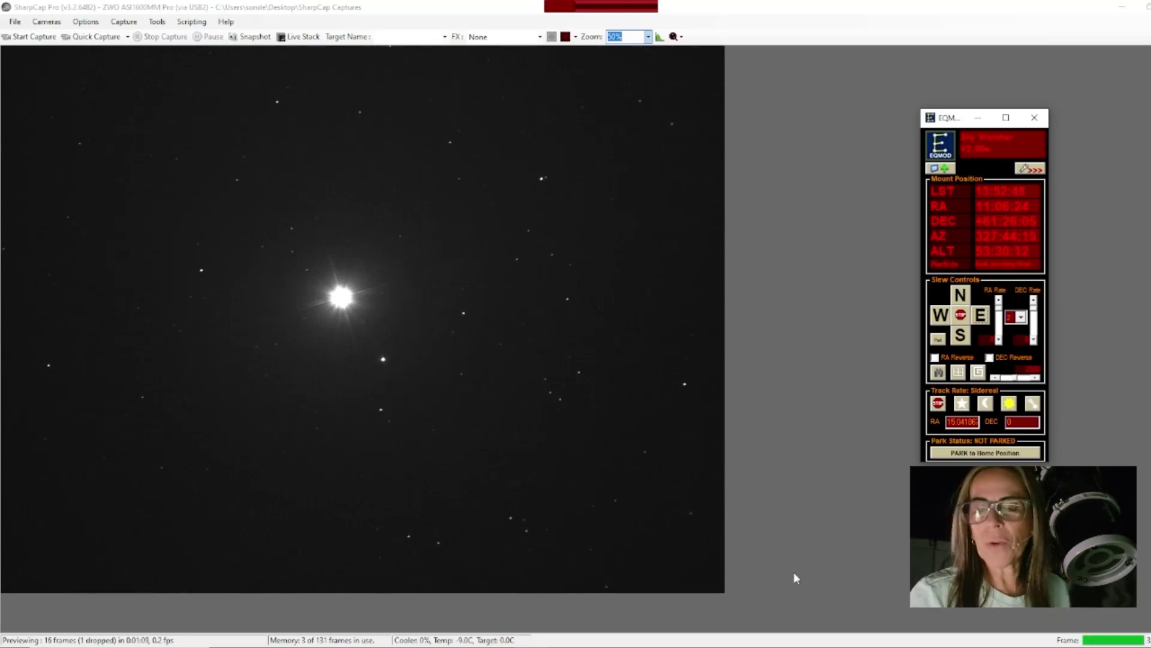
Enlarge the bright-star preview to 100% and move the EQMOD window to the right
key(Down)
drag(943, 125, 1055, 133)
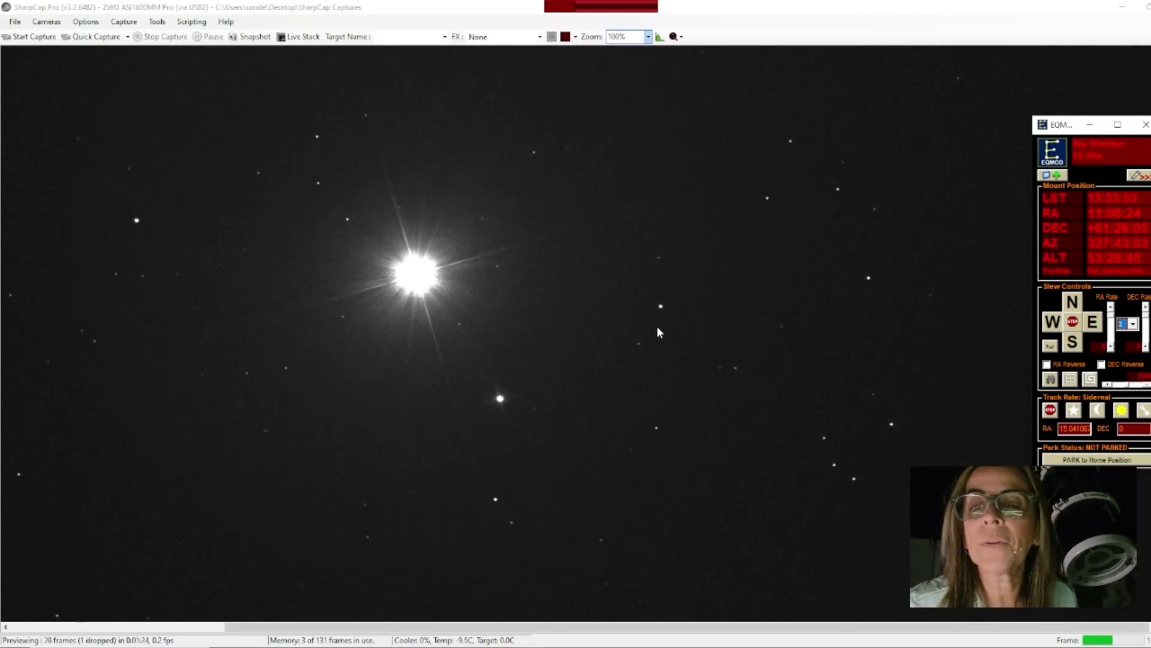
scroll(657, 326, down, 2)
scroll(657, 325, up, 1)
scroll(657, 332, up, 1)
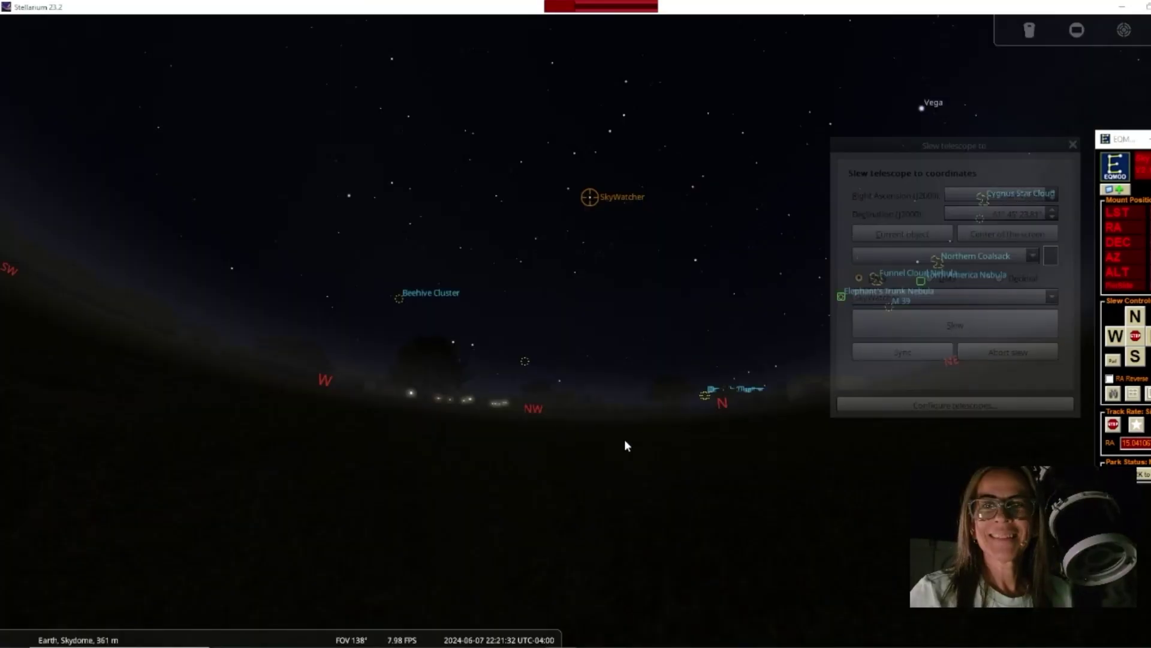
Search for NGC 4258 (M 106) and bring it into view
drag(609, 394, 636, 379)
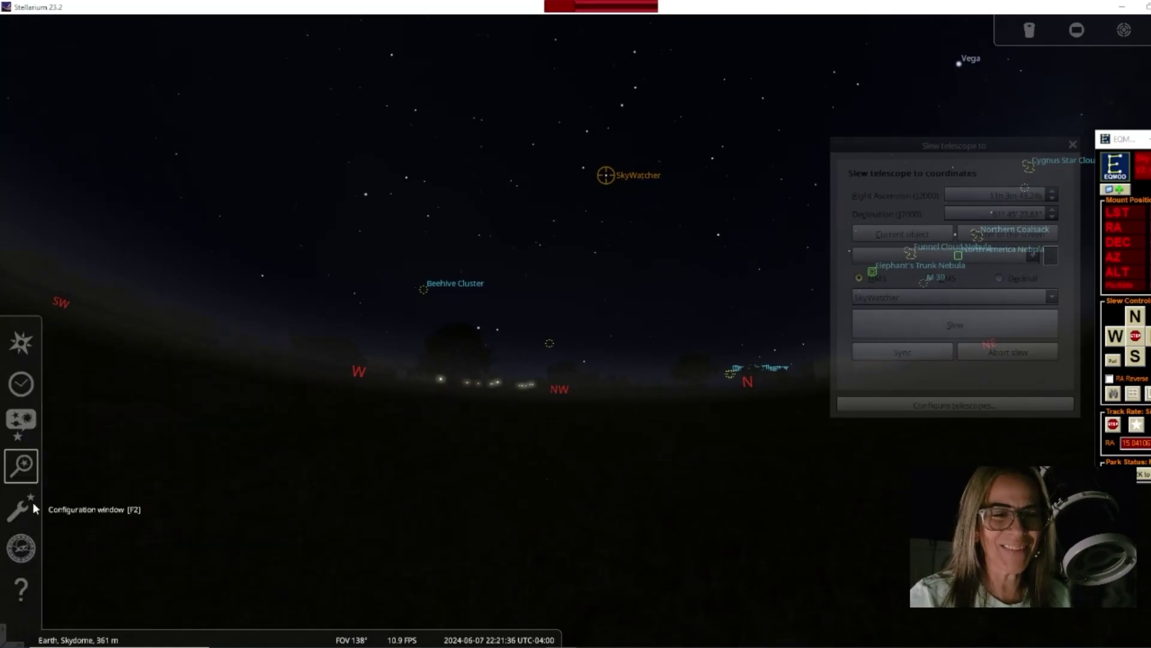
click(24, 472)
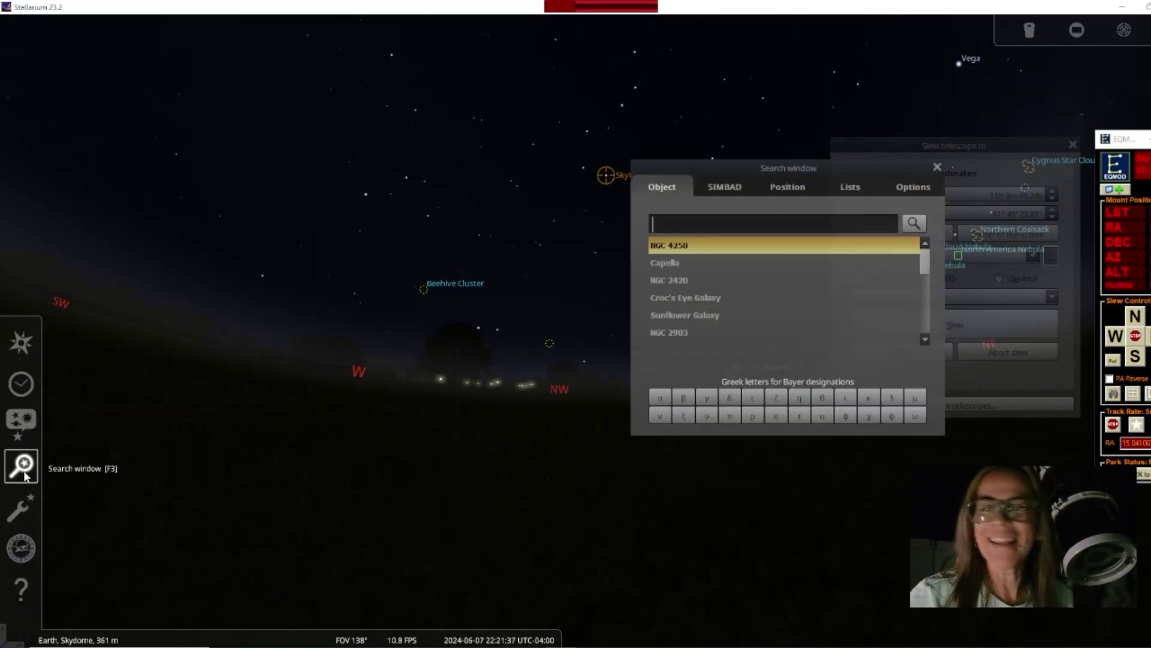
click(705, 249)
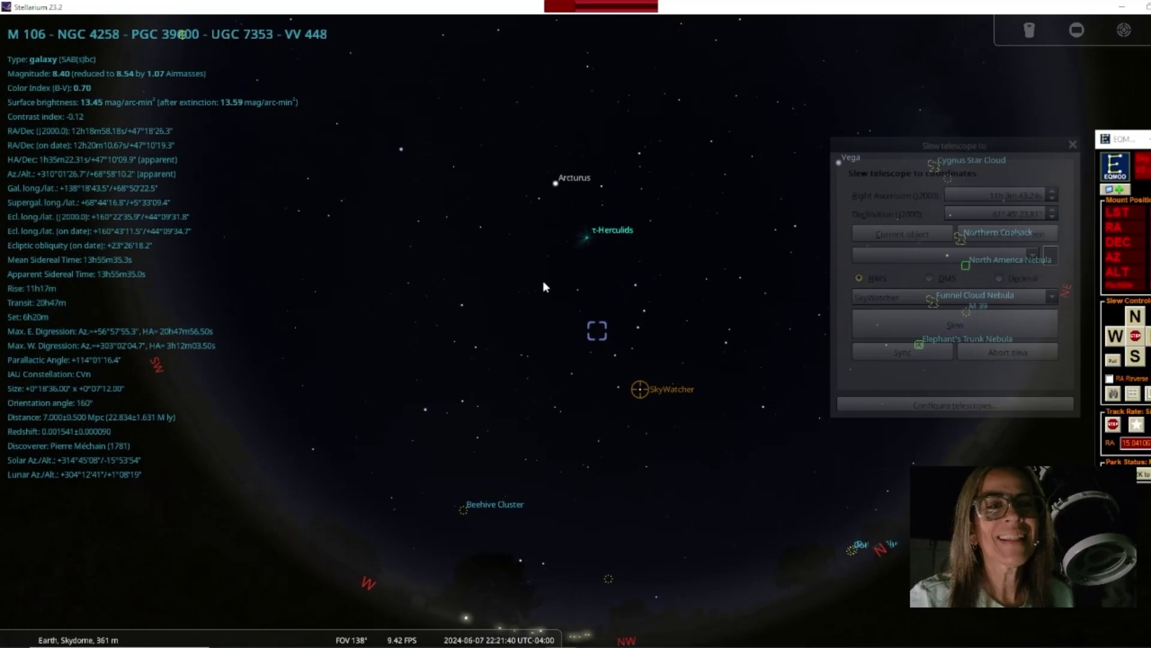
scroll(571, 283, up, 3)
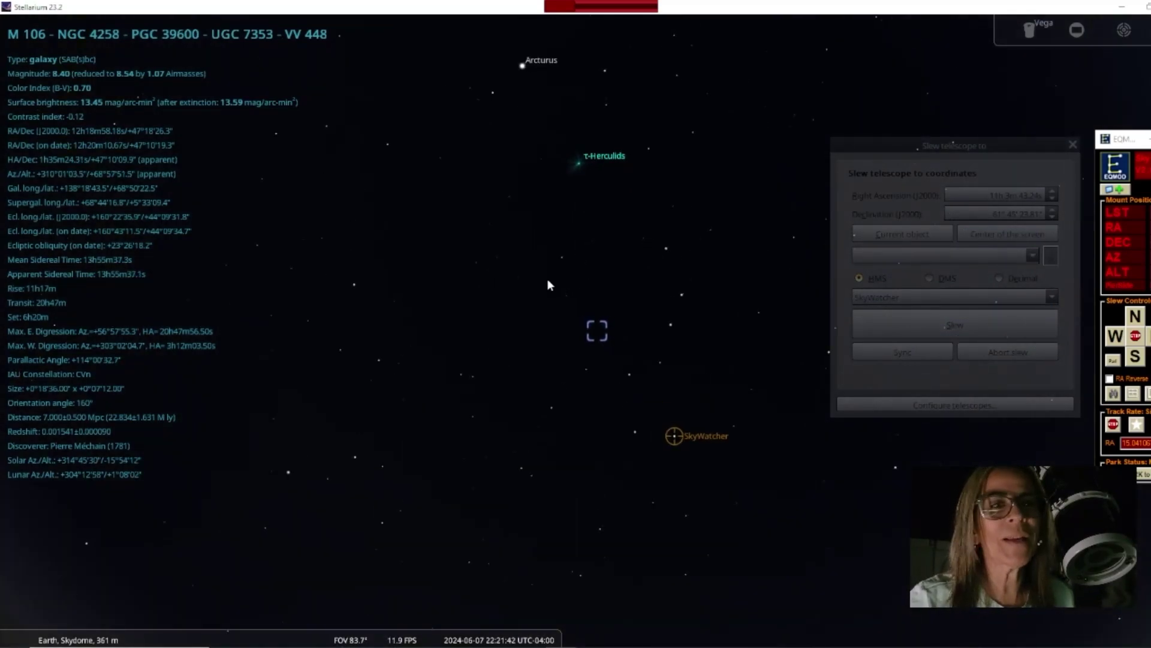
drag(548, 280, 518, 317)
Zoom in on M 106's spiral, selecting neighbouring NGC 4248, then M 106 again
scroll(581, 353, up, 2)
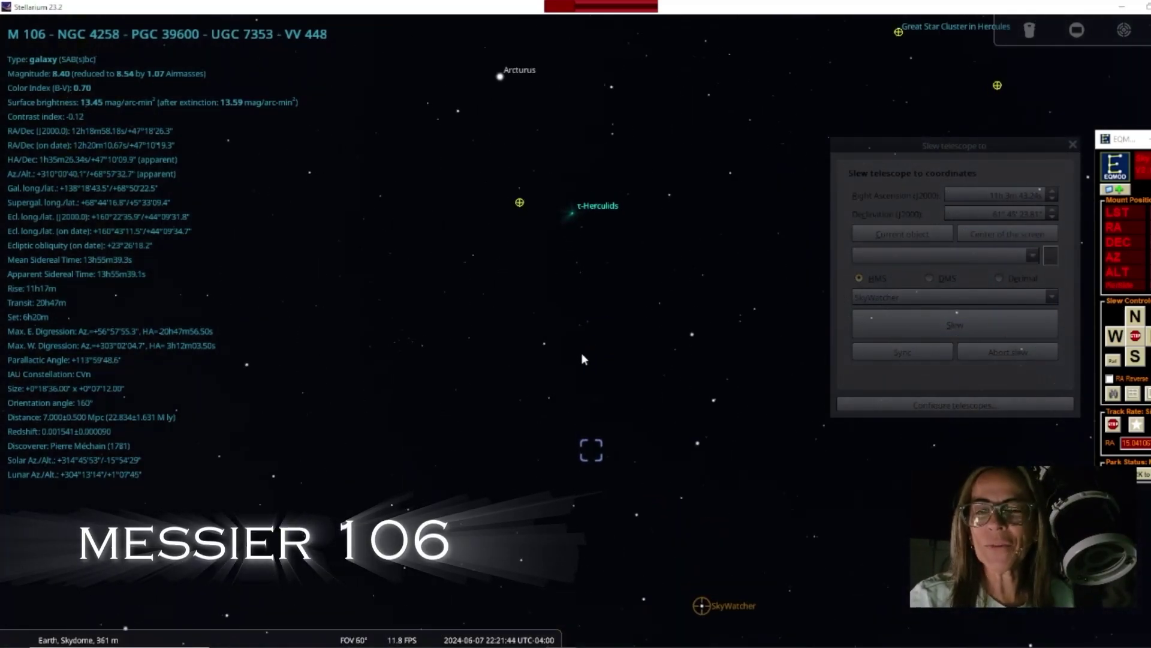
scroll(582, 357, up, 4)
drag(575, 369, 514, 252)
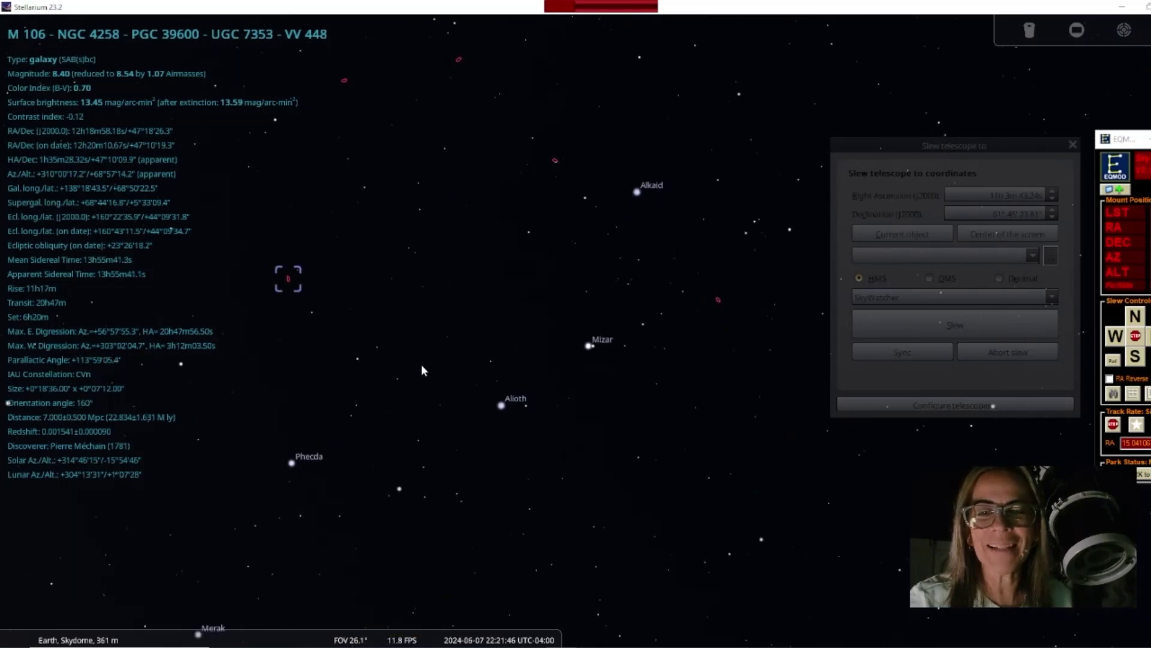
key(slash)
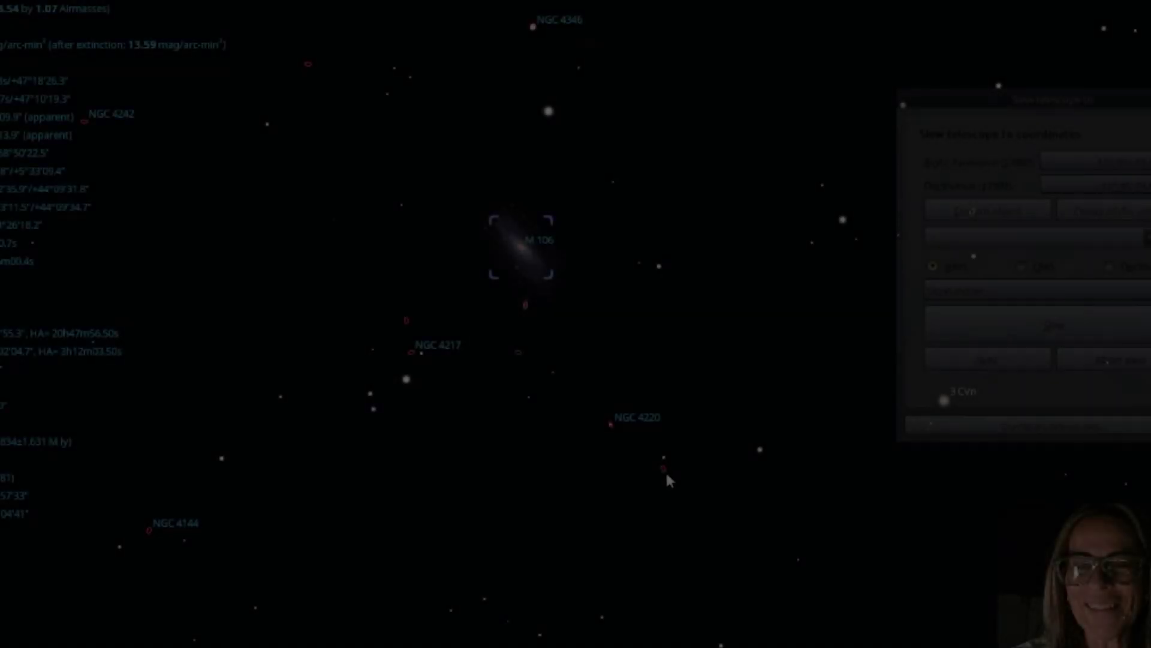
scroll(659, 462, up, 2)
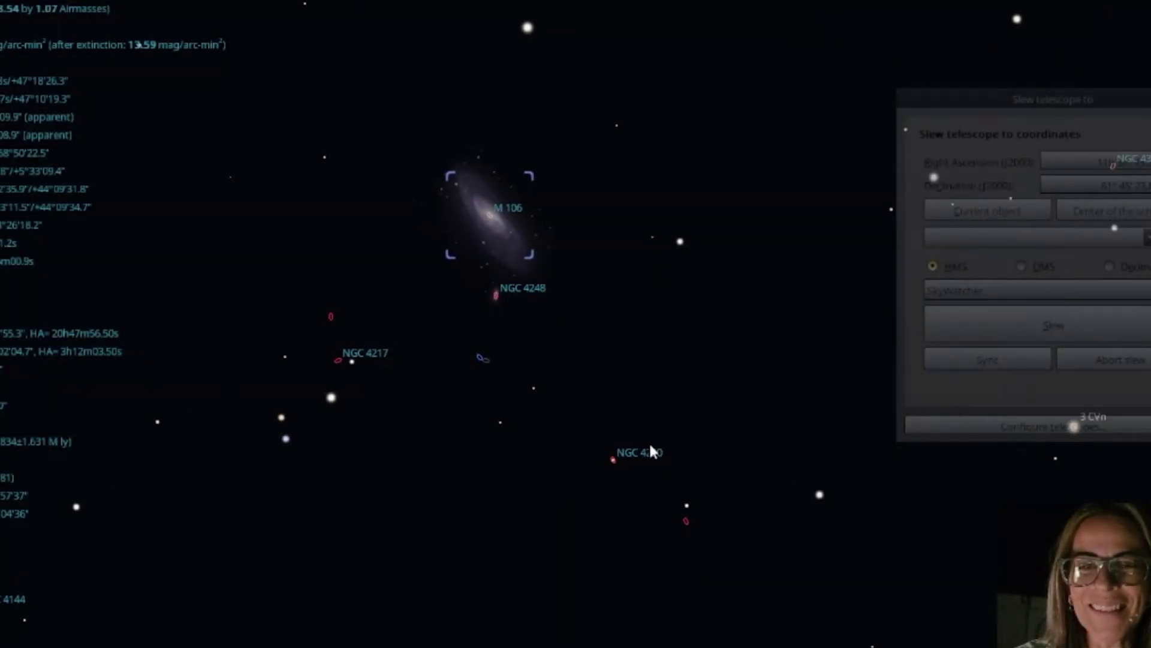
scroll(467, 348, up, 1)
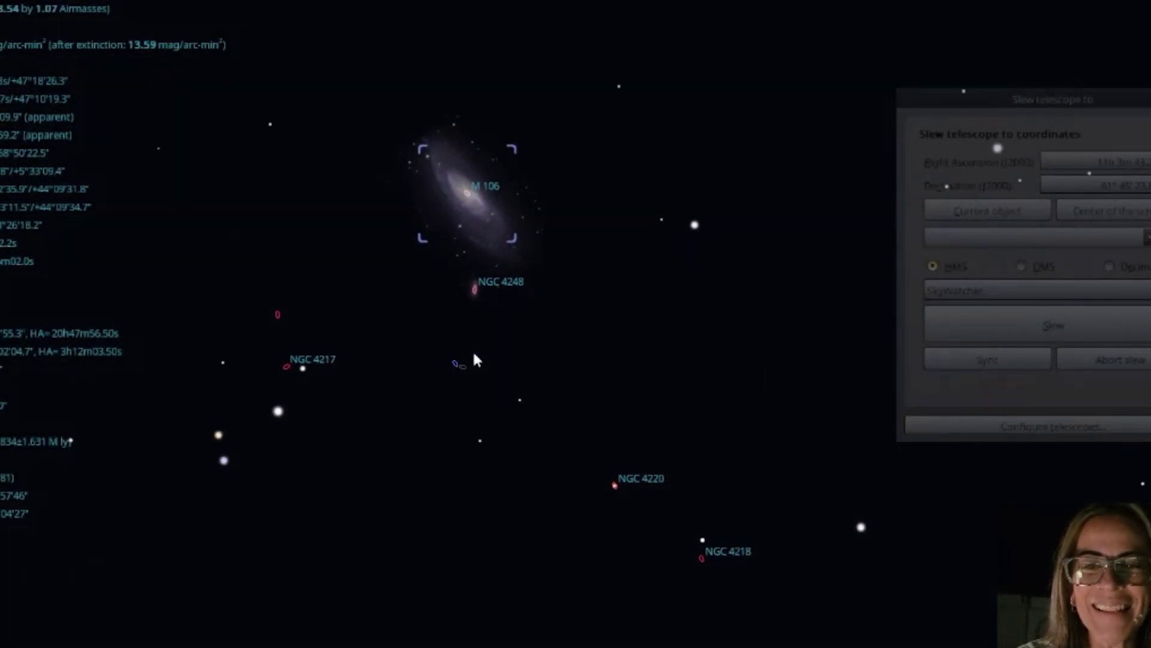
click(471, 292)
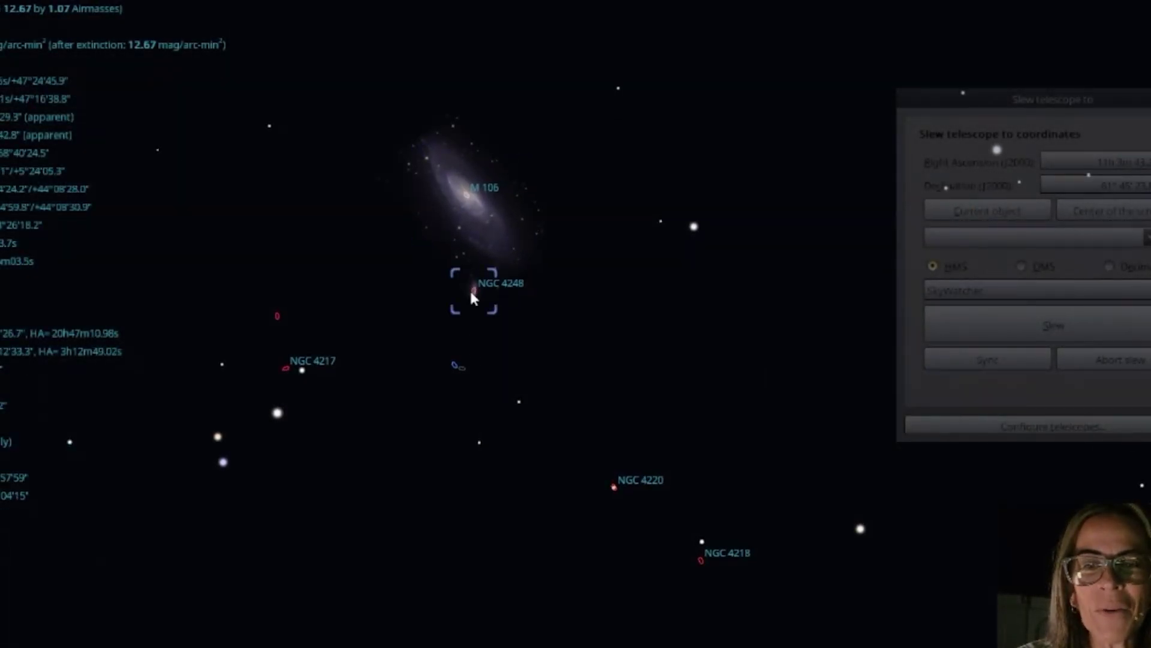
click(474, 216)
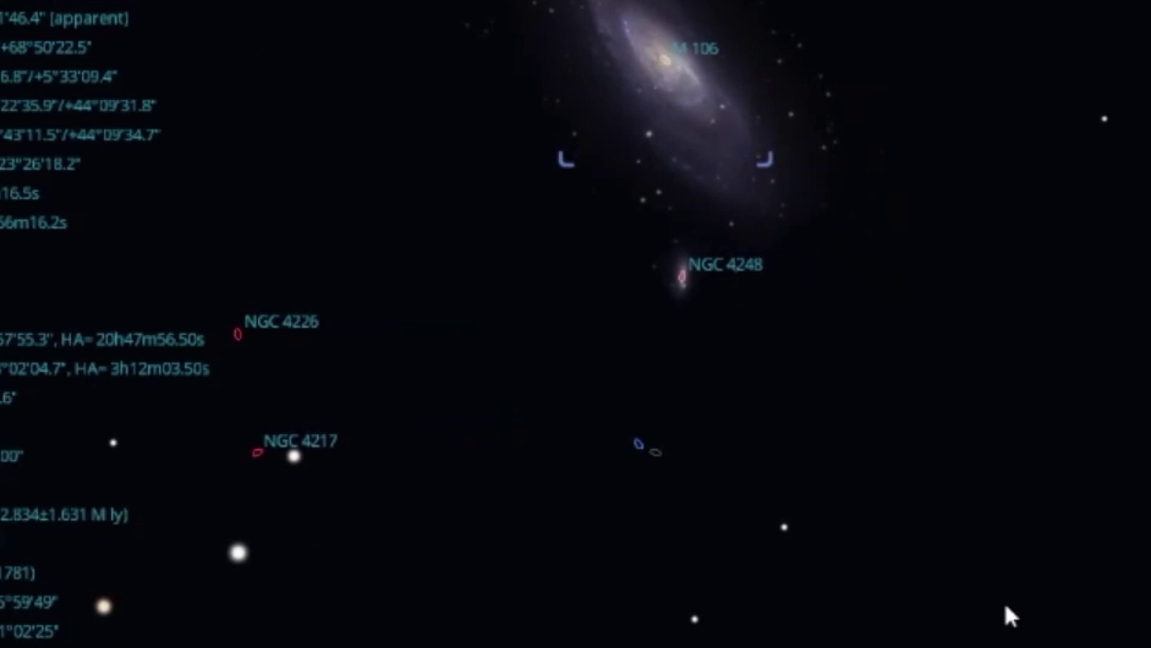
Slew the SkyWatcher telescope to M 106 at RA 12h18m58.18s, Dec 47°18′26.32″
key(space)
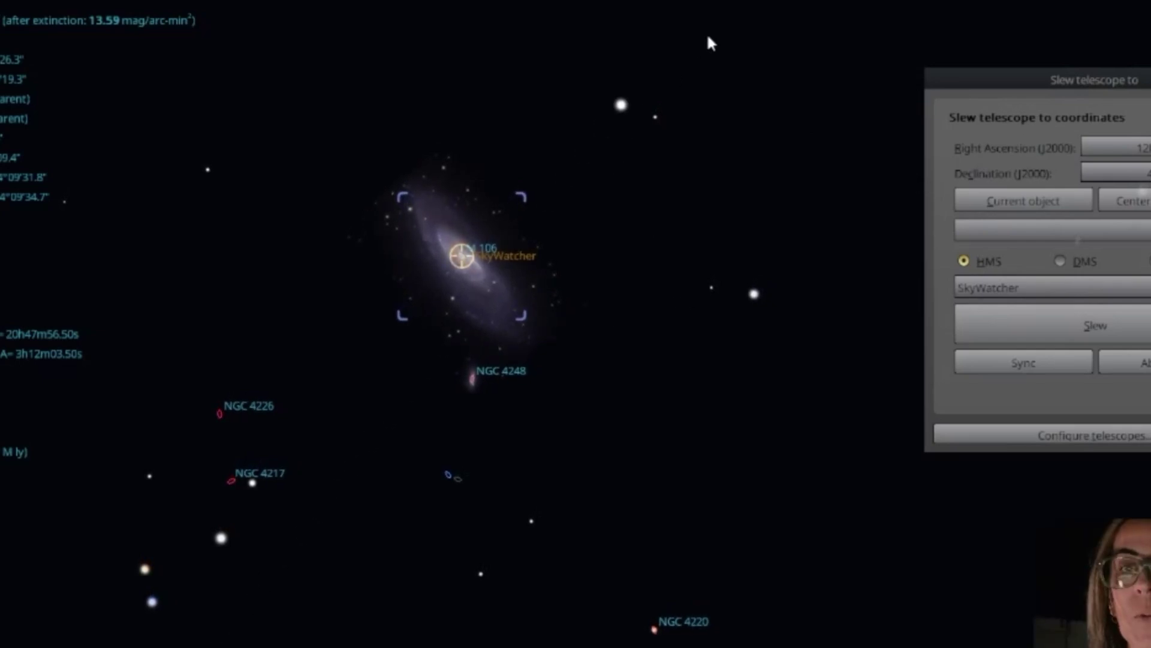
Zoom out around M 106 to confirm the telescope position, then view the SharpCap preview
scroll(640, 226, down, 4)
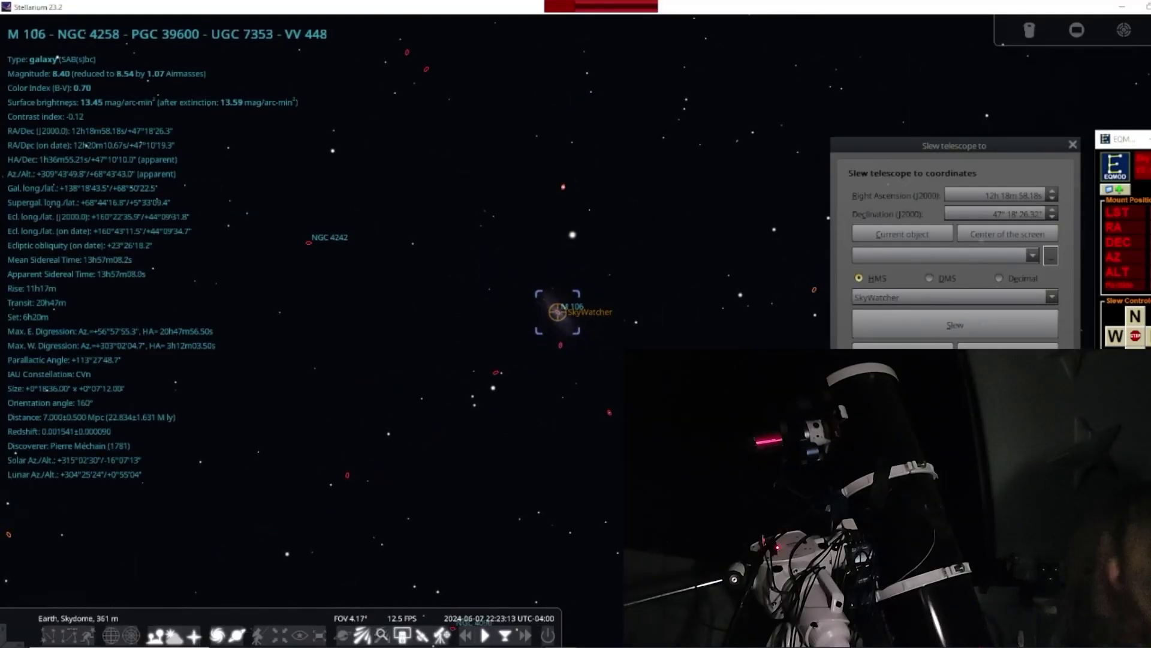
key(alt+Tab)
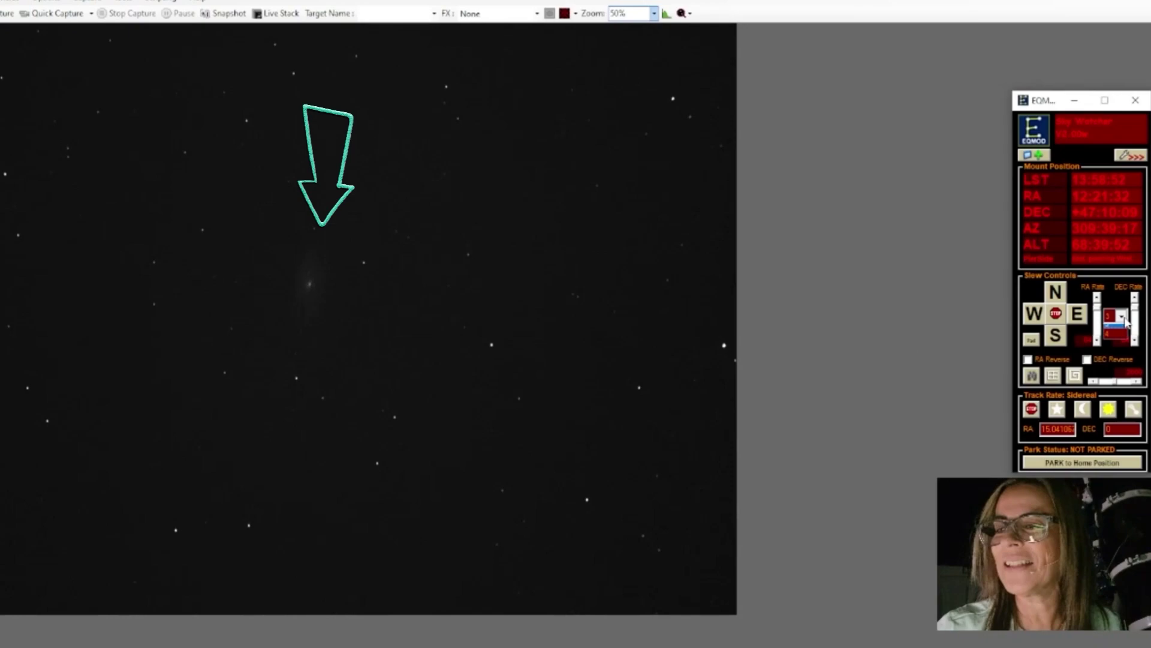
Set EQMOD's RA rate to 2 and show the faint M 106 preview at 100%
click(1112, 316)
click(1109, 339)
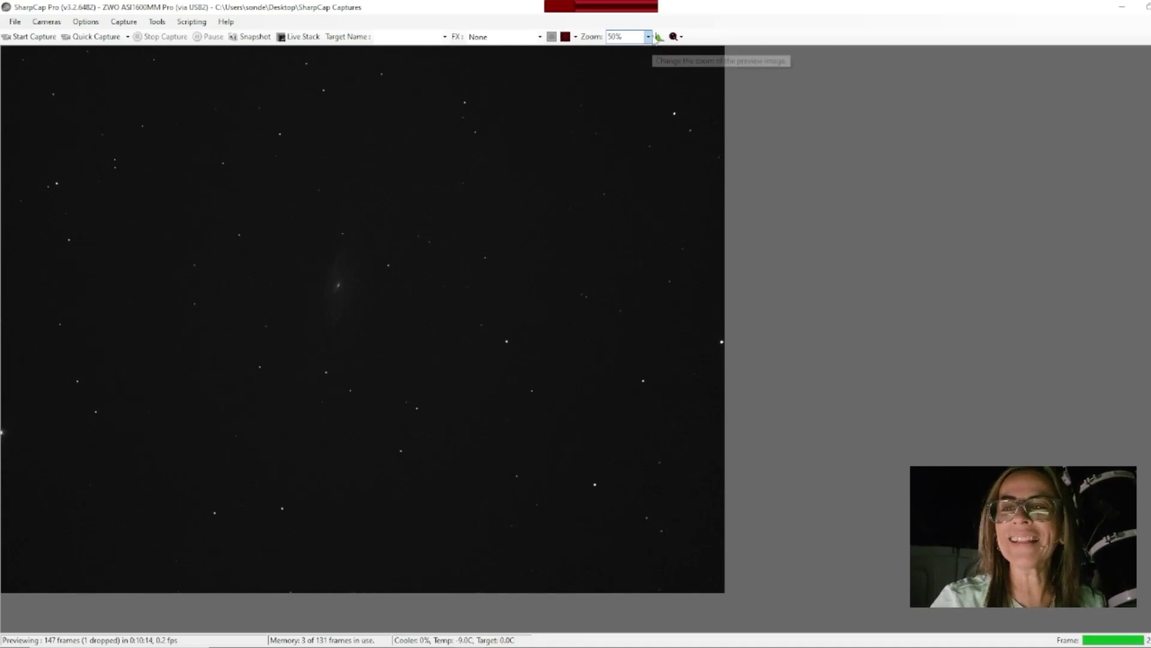
click(649, 36)
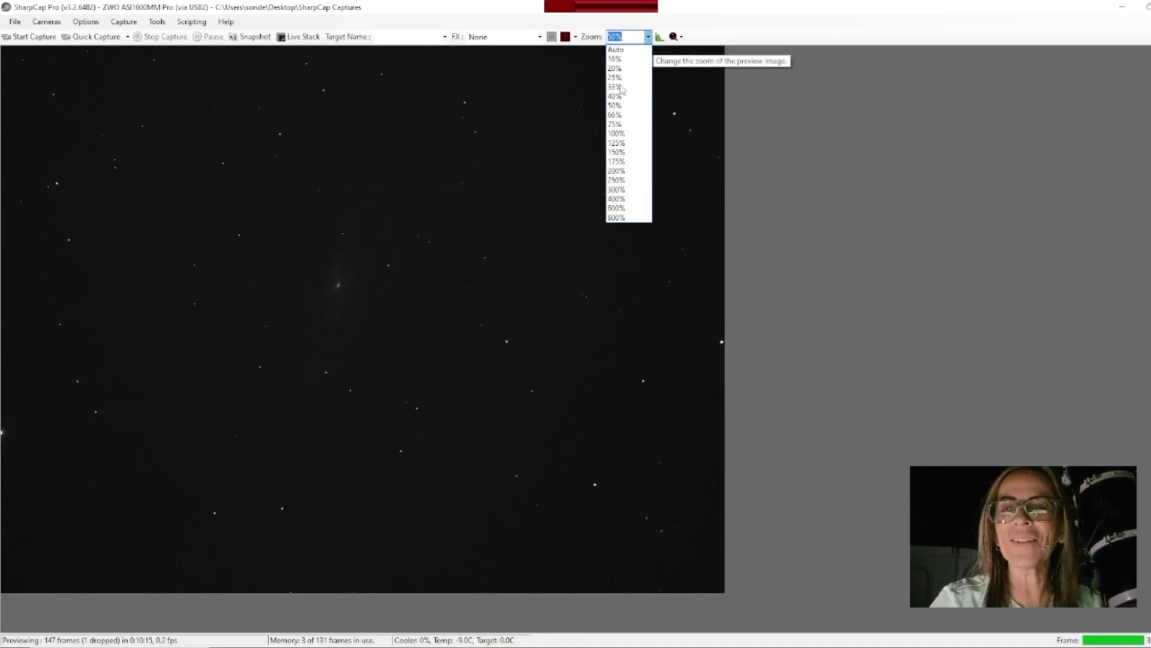
click(617, 134)
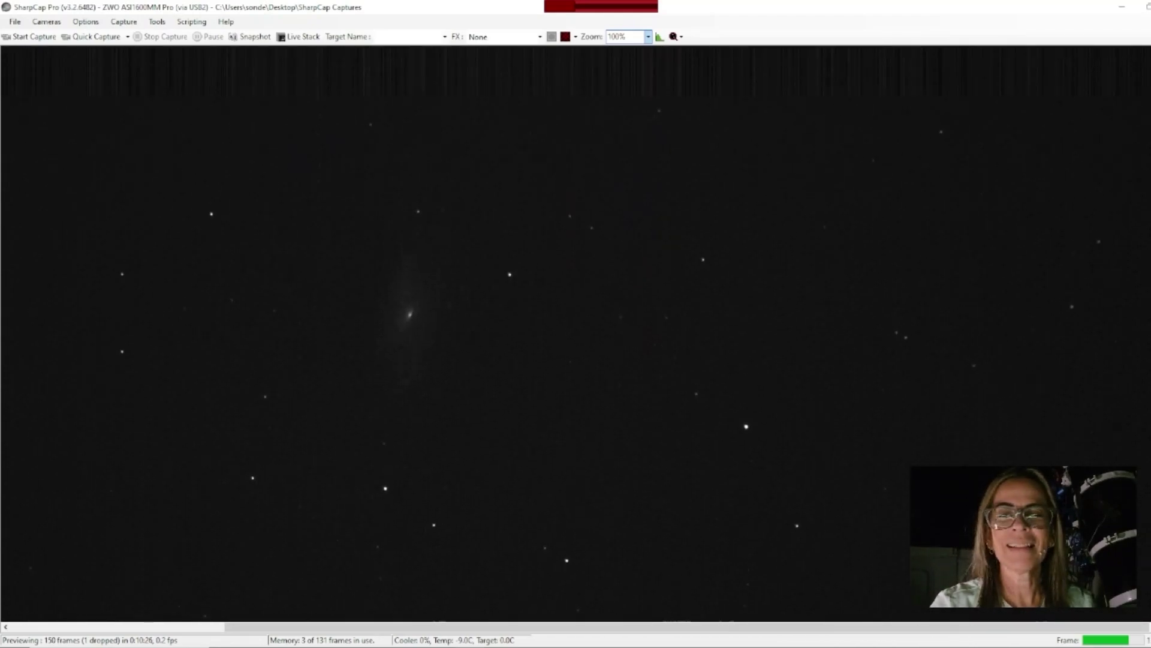
click(184, 631)
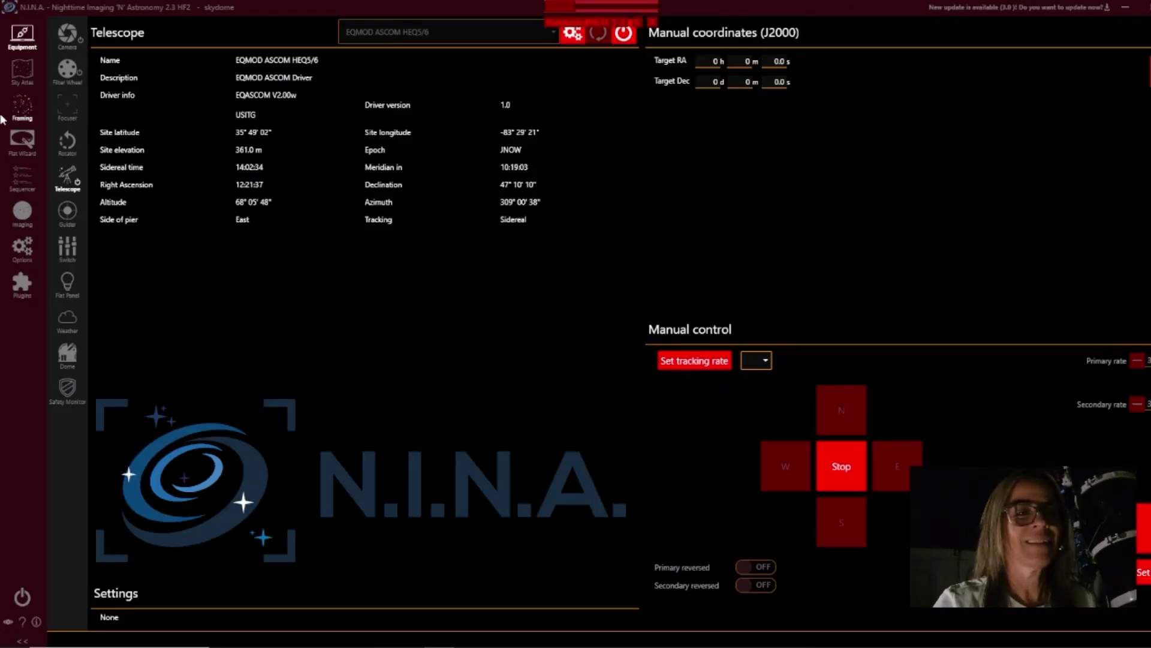
On the imaging page, set exposure to 30 s, enable auto-stretch and clear the guider graph
click(23, 212)
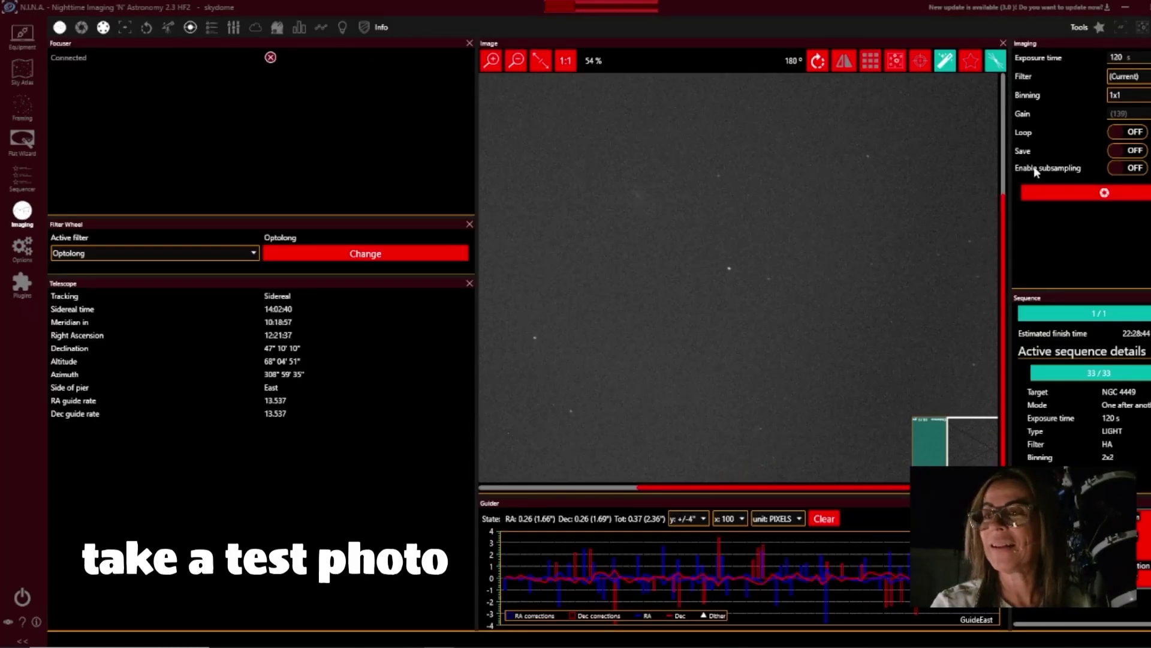
double_click(1115, 57)
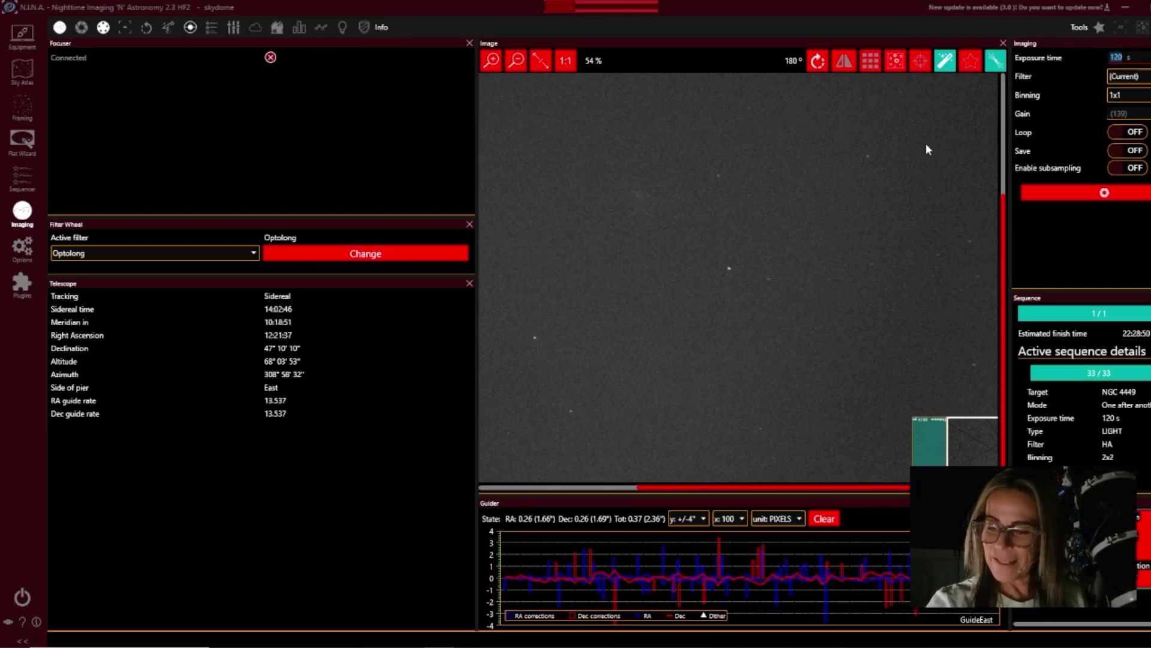
text(30)
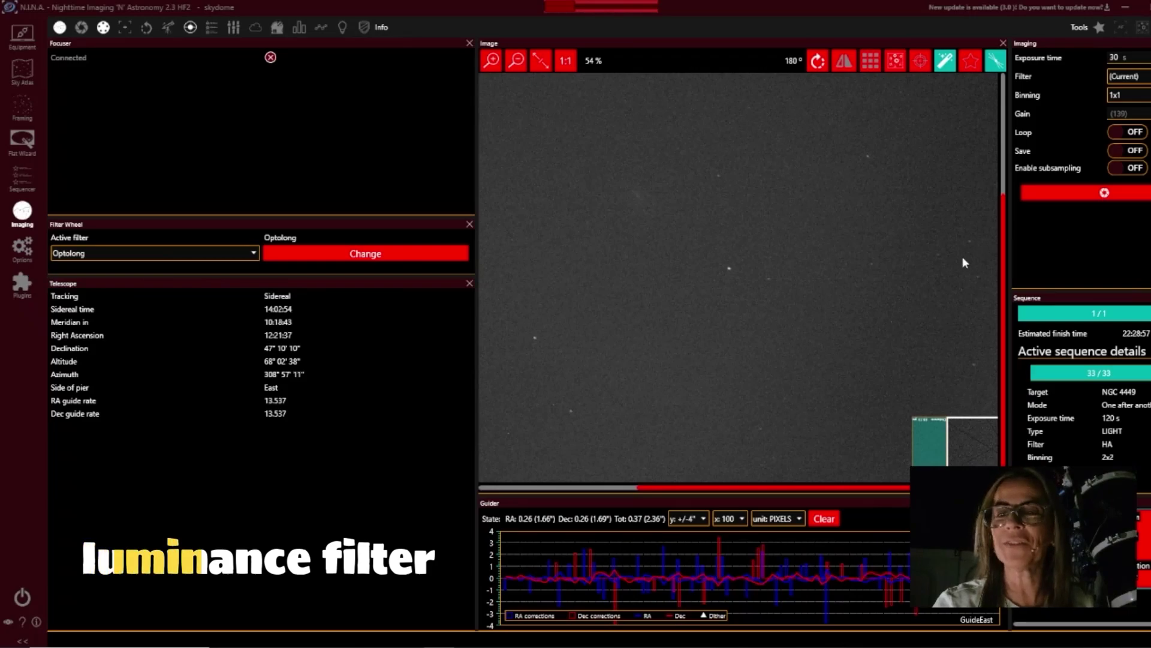
click(540, 61)
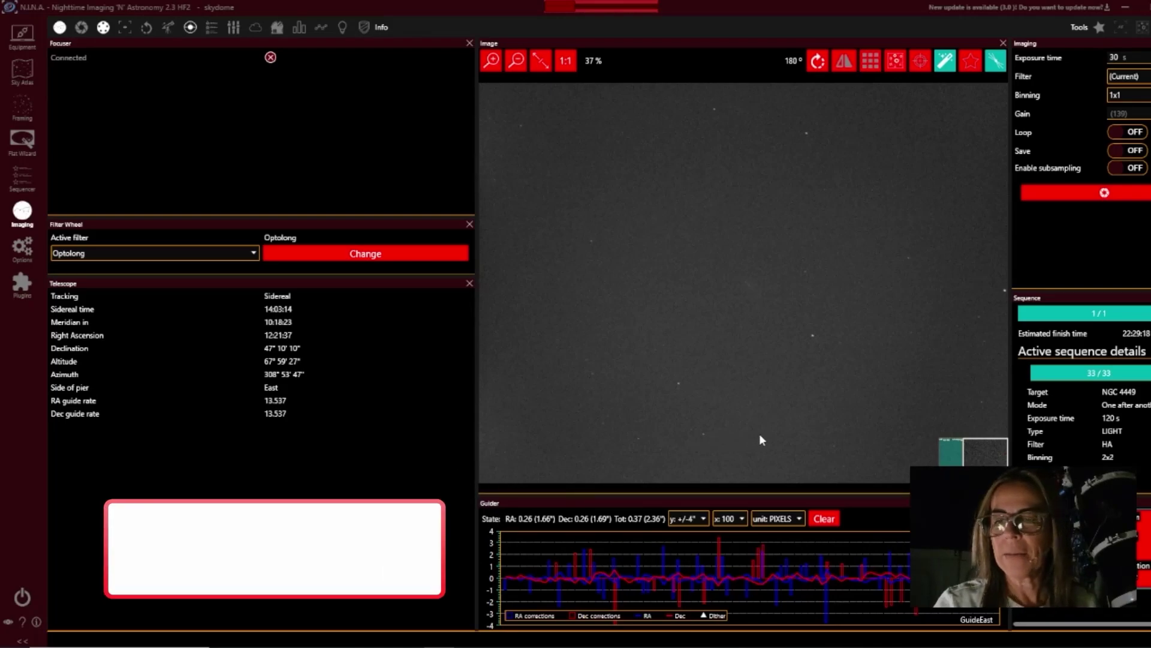
click(825, 519)
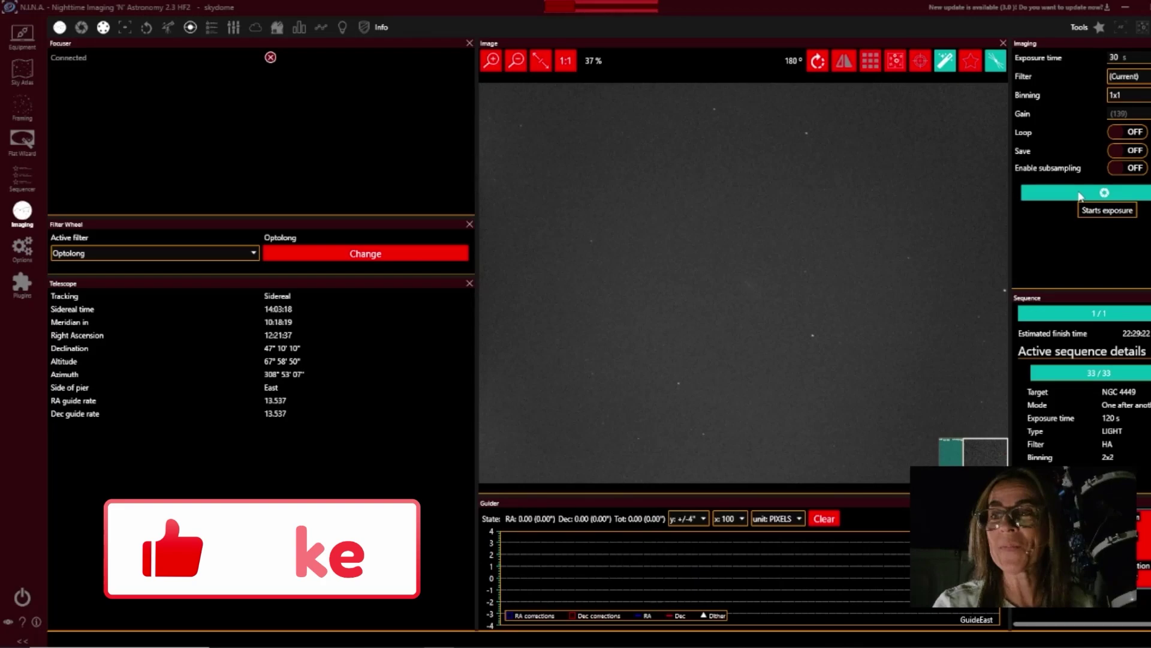
Start the 30-second test exposure and switch on a darkened red night-vision mode
click(1080, 197)
mouse_move(619, 6)
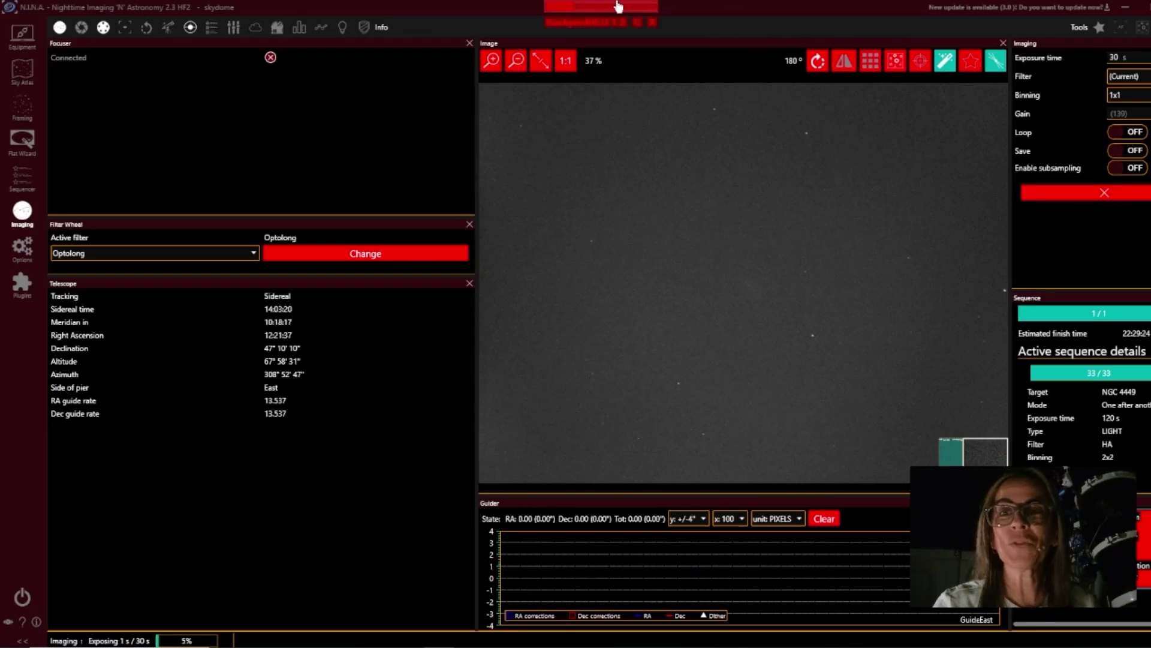
click(576, 9)
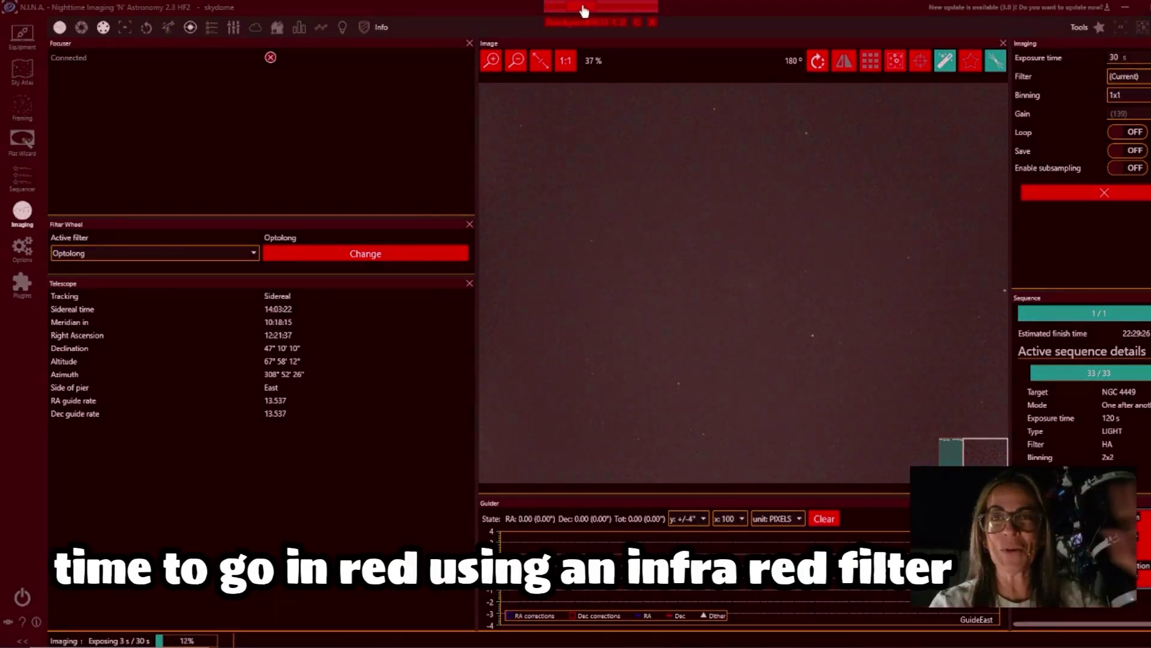
mouse_move(609, 11)
mouse_down()
mouse_move(665, 14)
mouse_move(596, 11)
mouse_up()
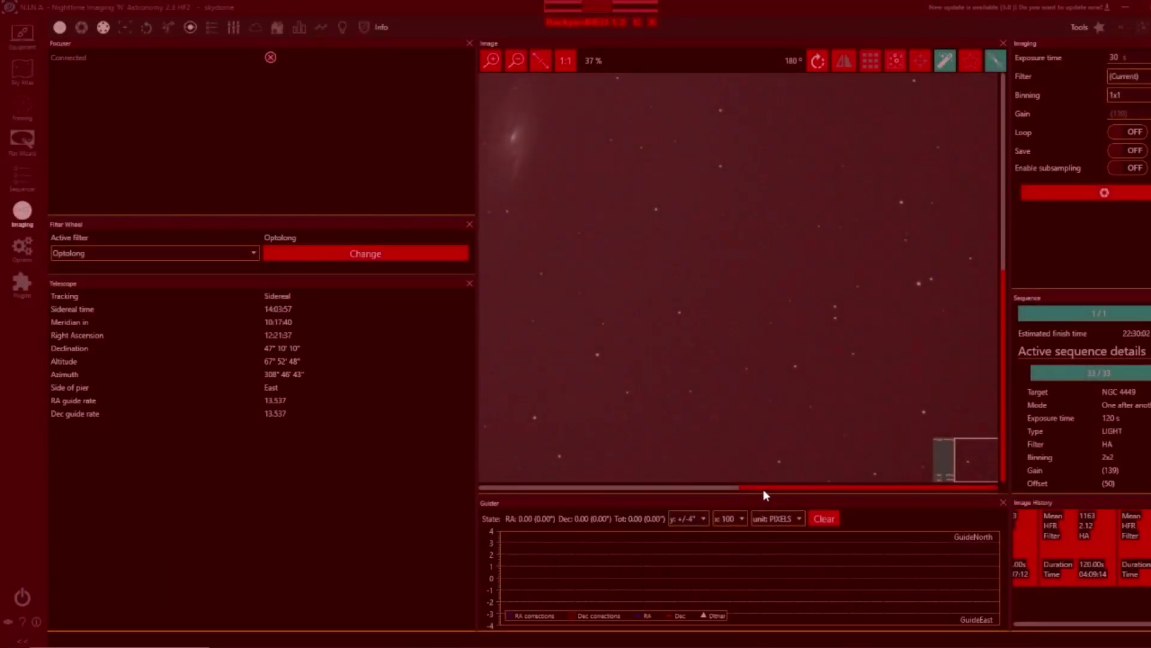
Turn off the red night-vision tint and wait for the M106 frame to appear
drag(763, 488, 680, 490)
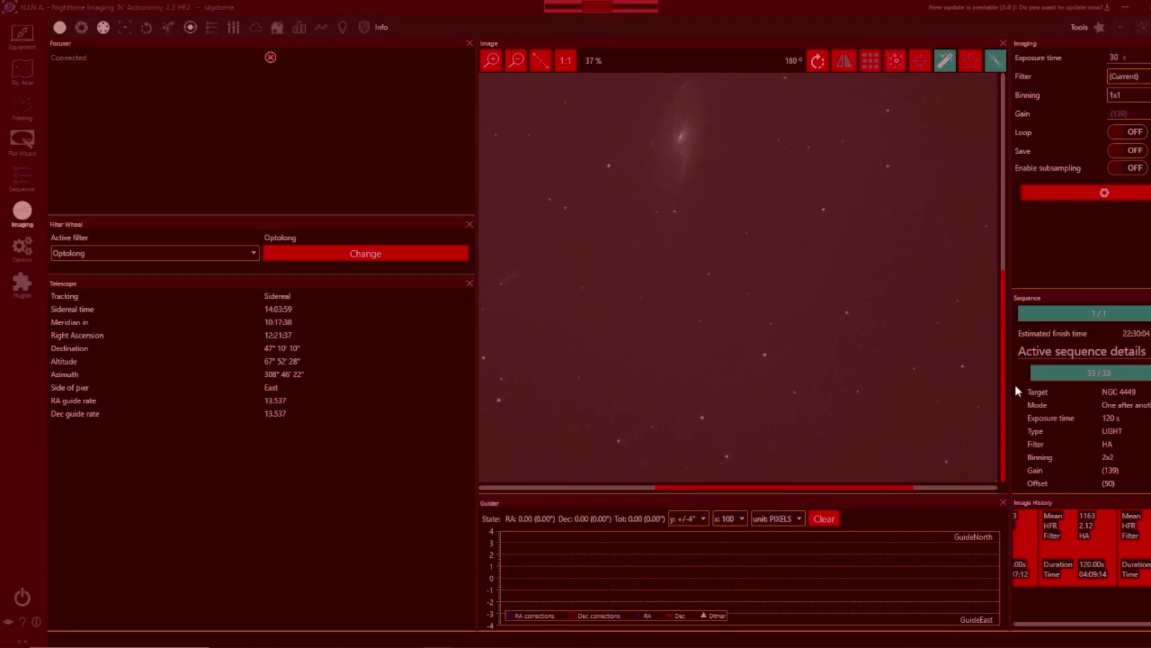
drag(1002, 397, 1010, 322)
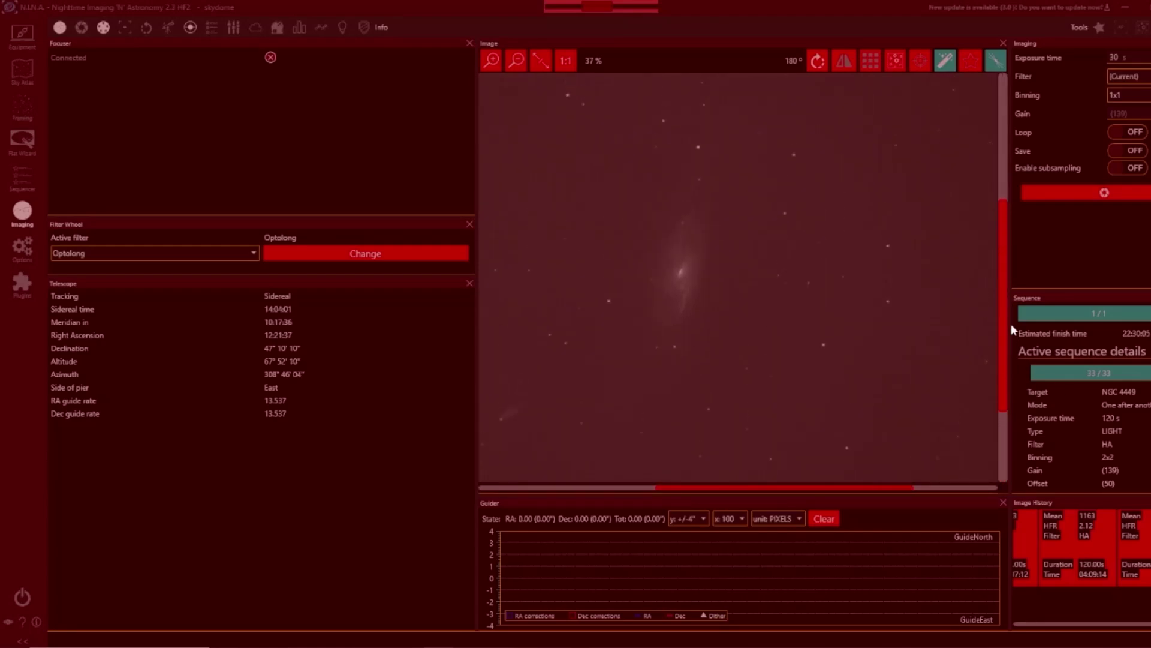
click(597, 10)
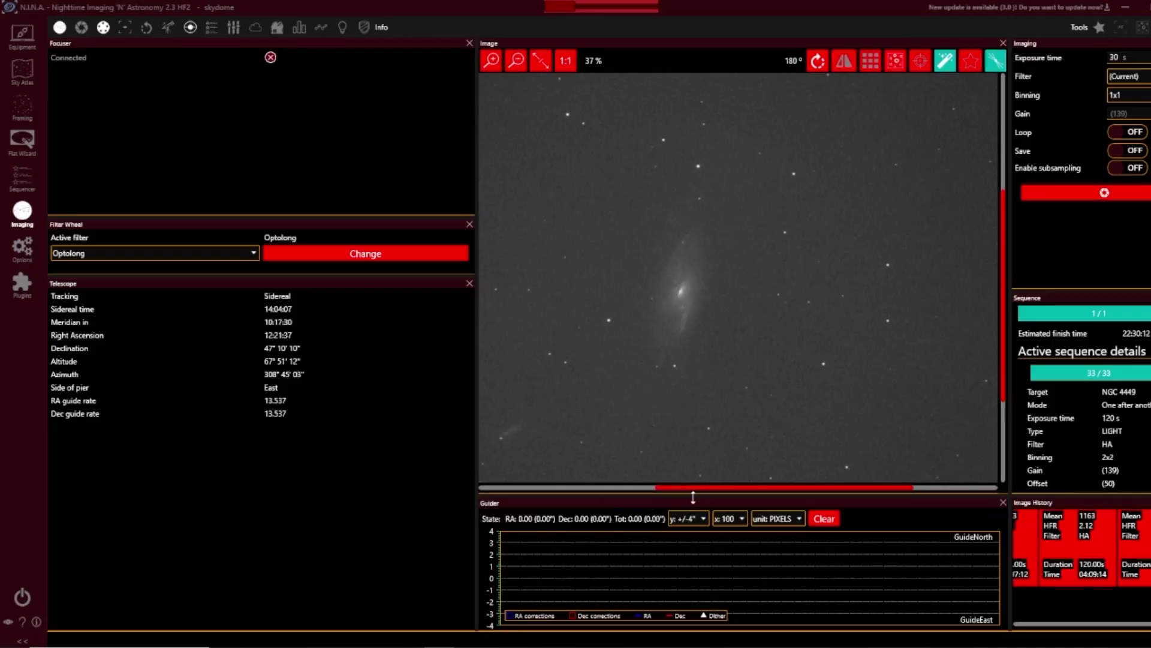
drag(695, 488, 657, 488)
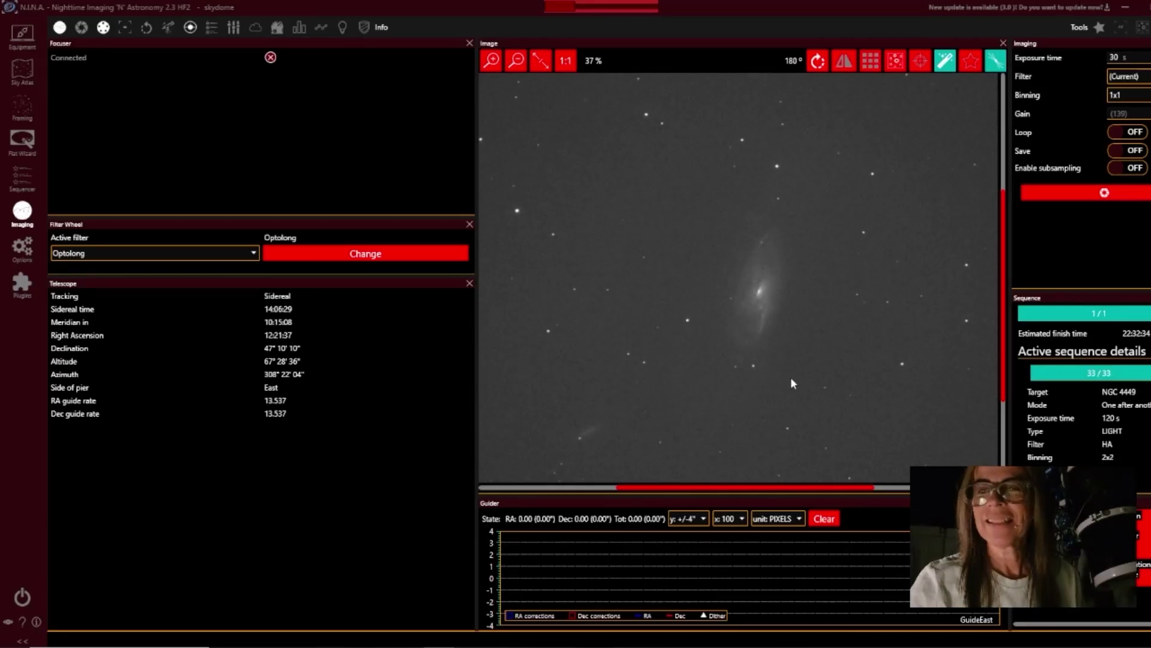
scroll(645, 414, down, 3)
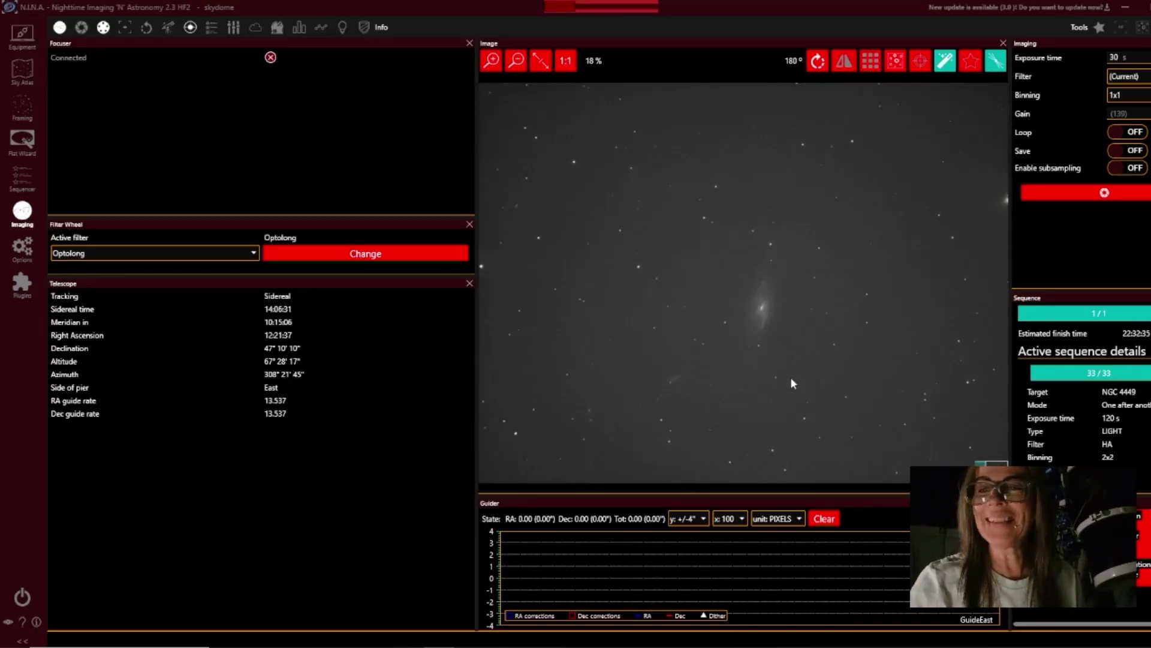
scroll(790, 376, up, 2)
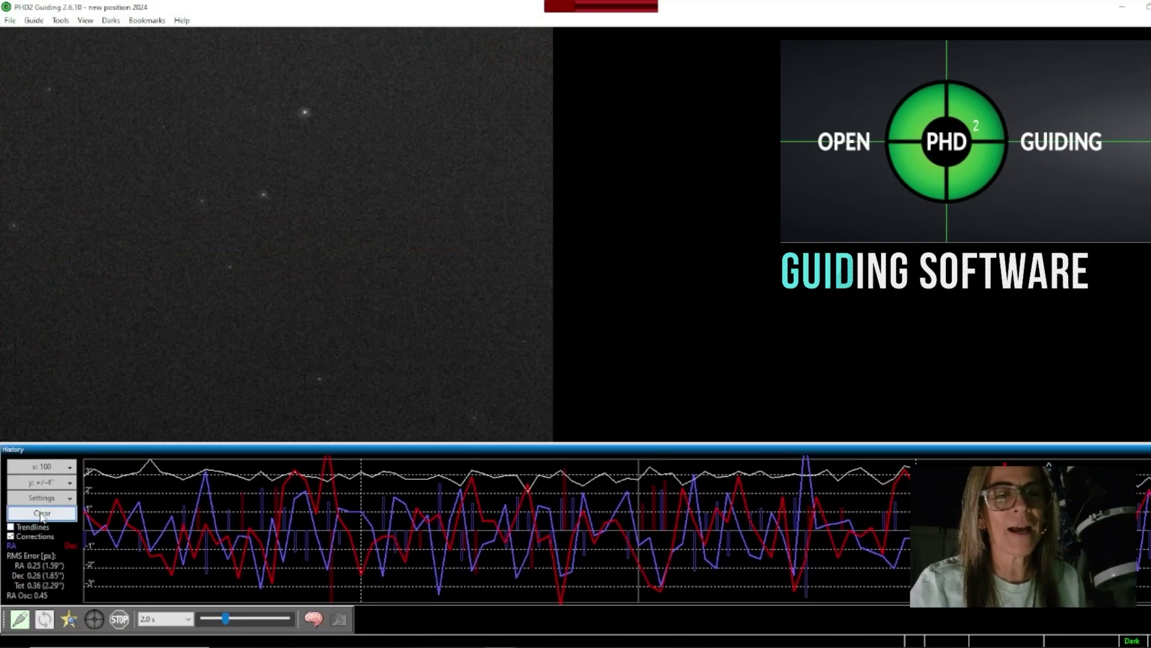
Connect the ZWO ASI guide camera and EQMOD mount with Connect All, then start guiding
click(20, 619)
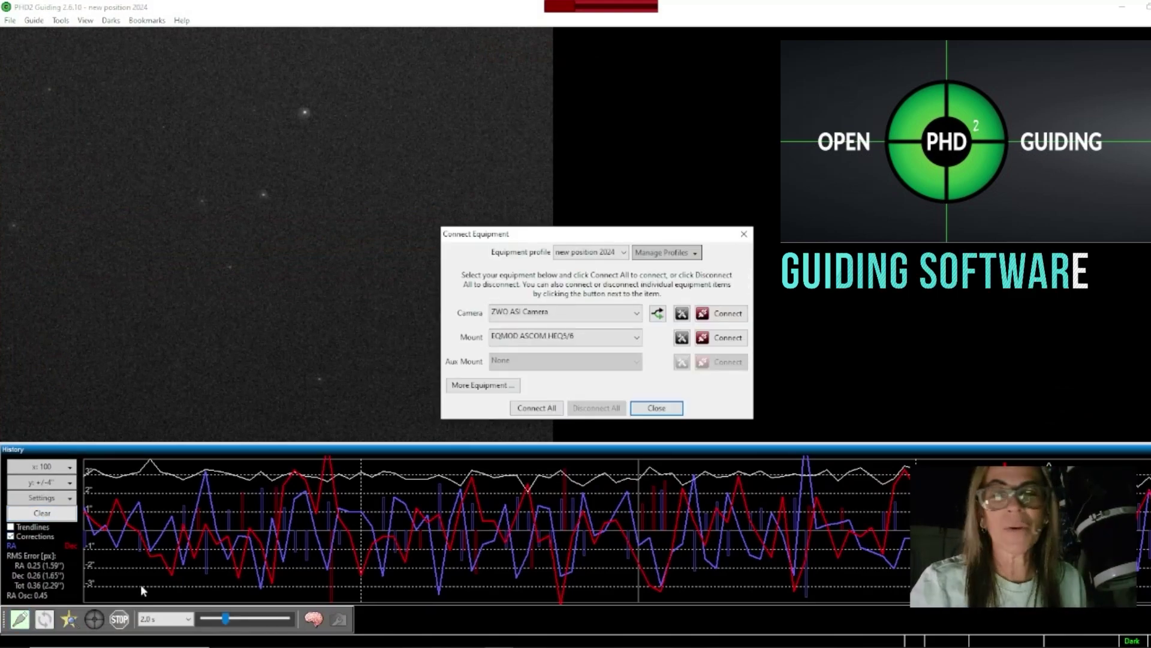
click(713, 340)
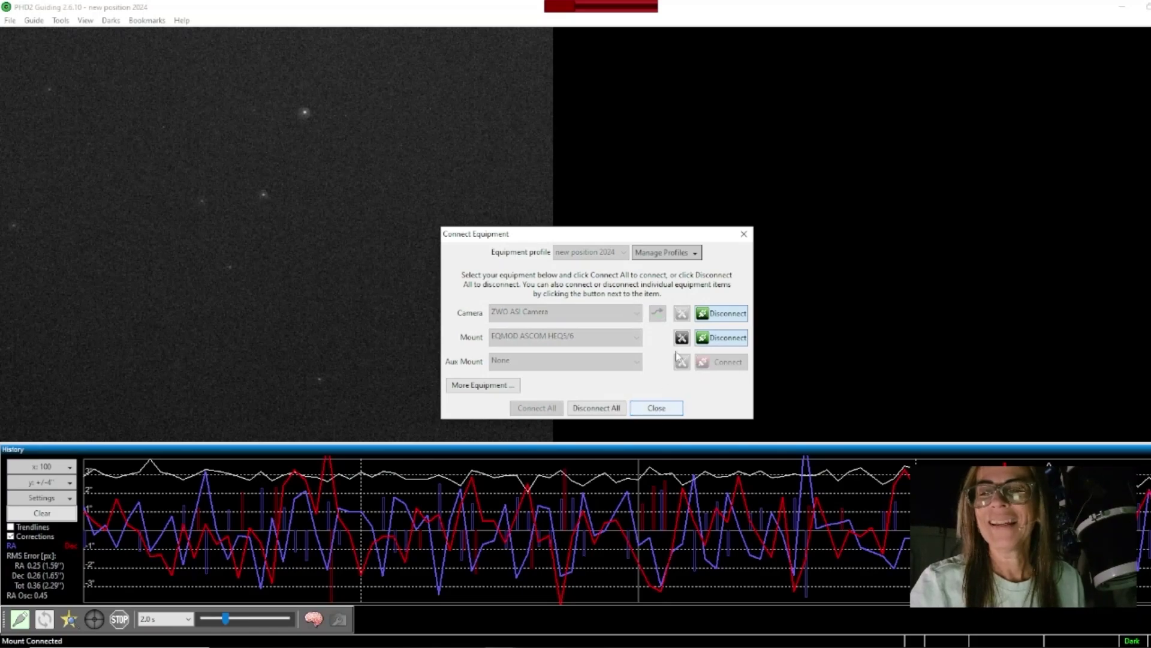
click(743, 235)
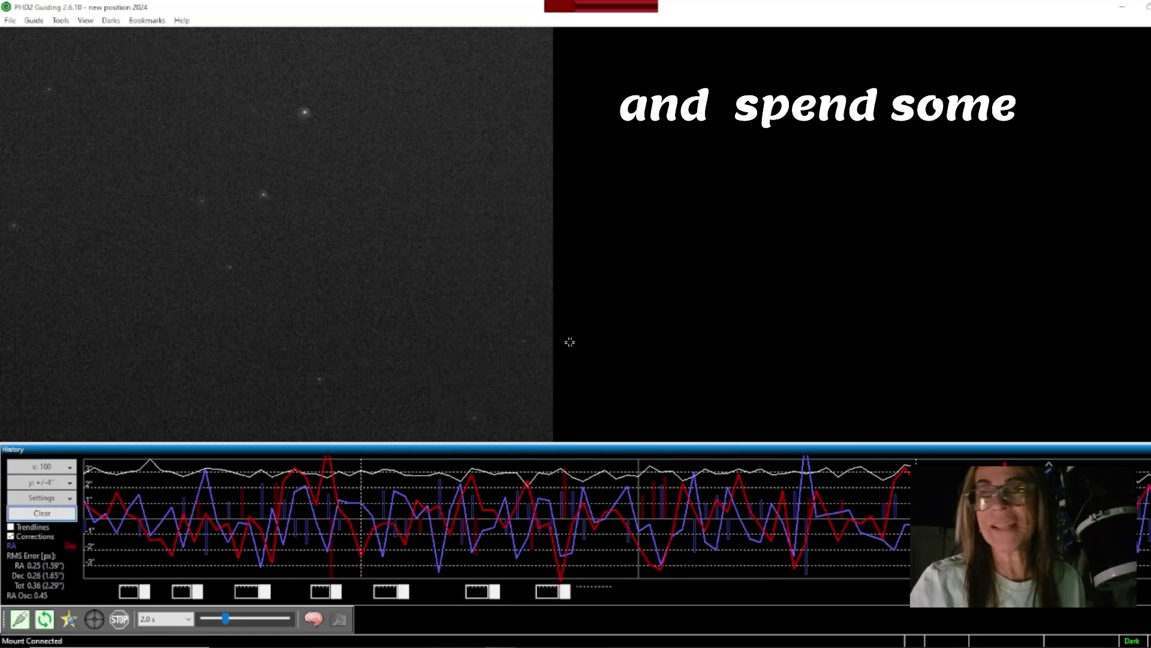
click(36, 513)
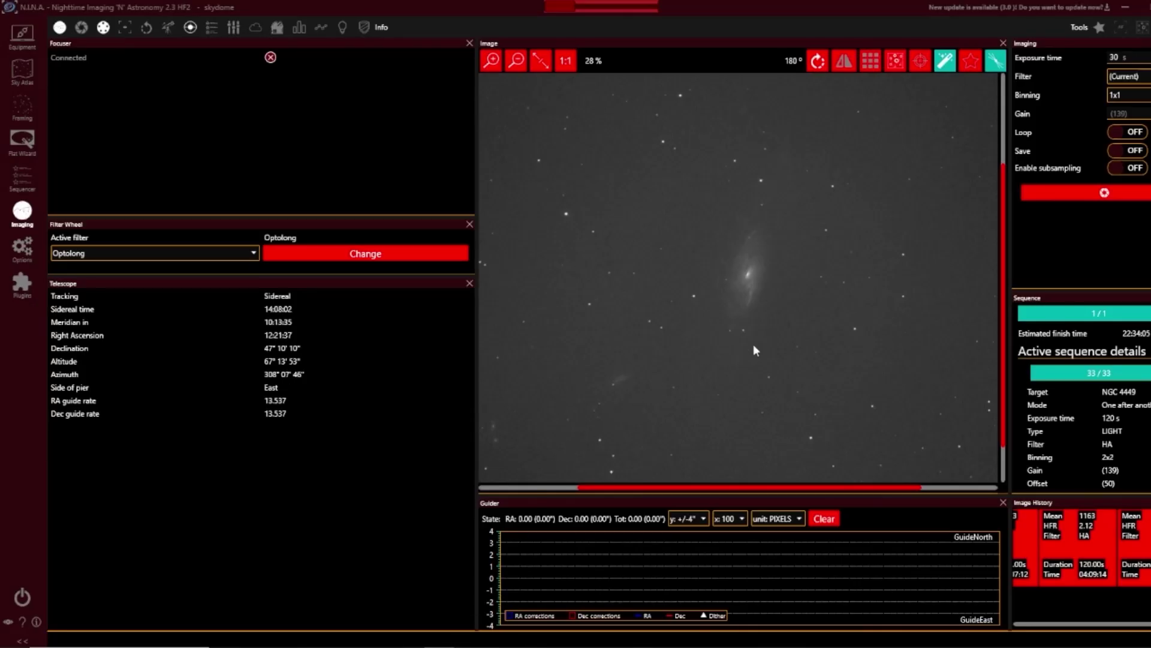
scroll(753, 345, down, 2)
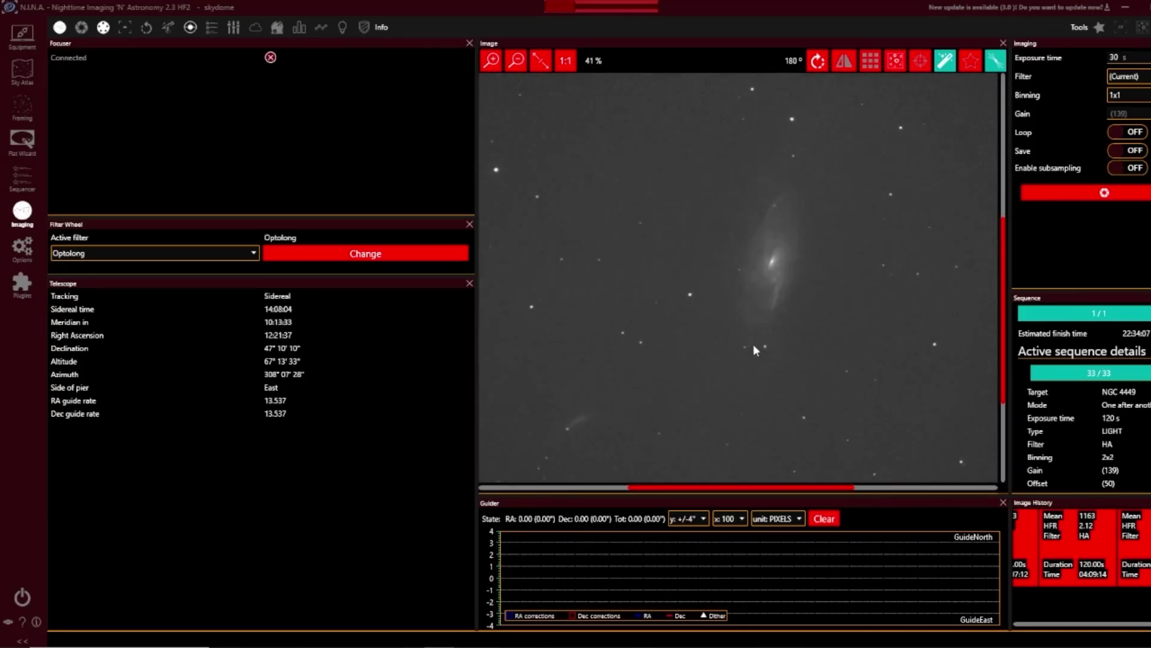
scroll(753, 344, up, 5)
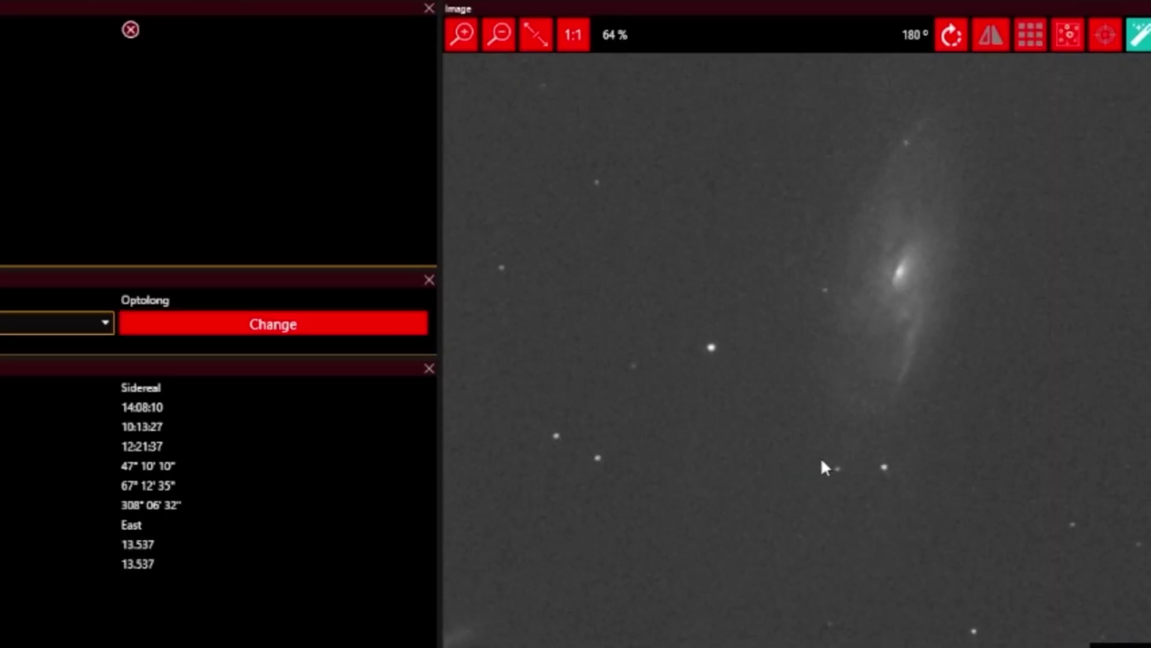
scroll(822, 461, down, 2)
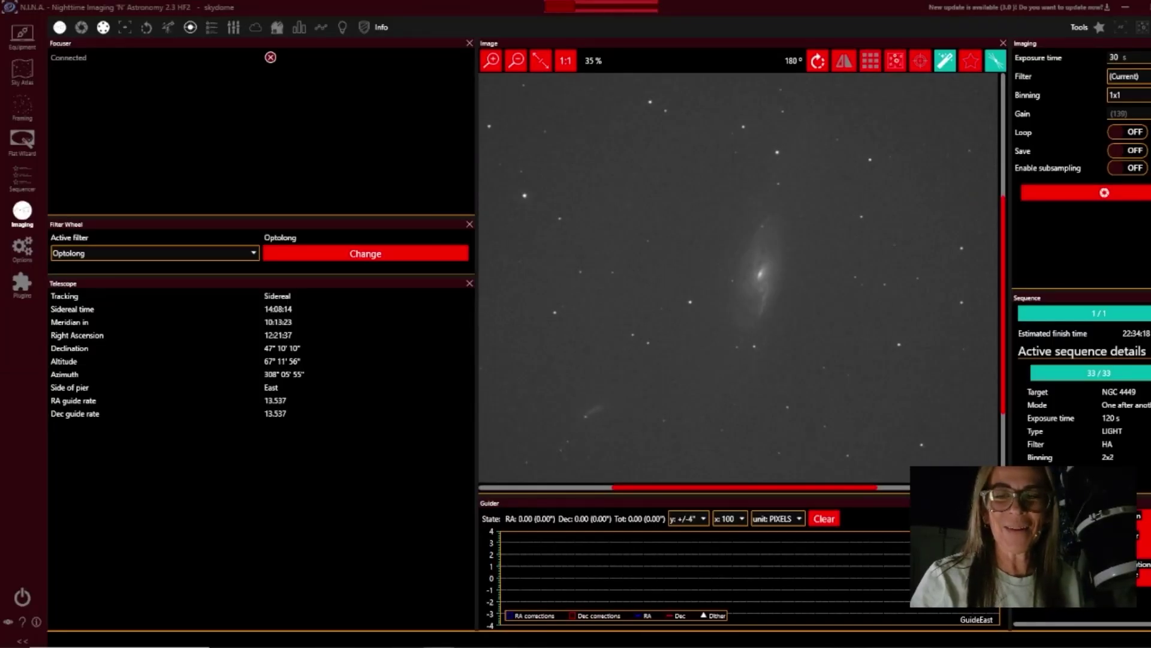
scroll(840, 394, down, 3)
scroll(847, 393, up, 5)
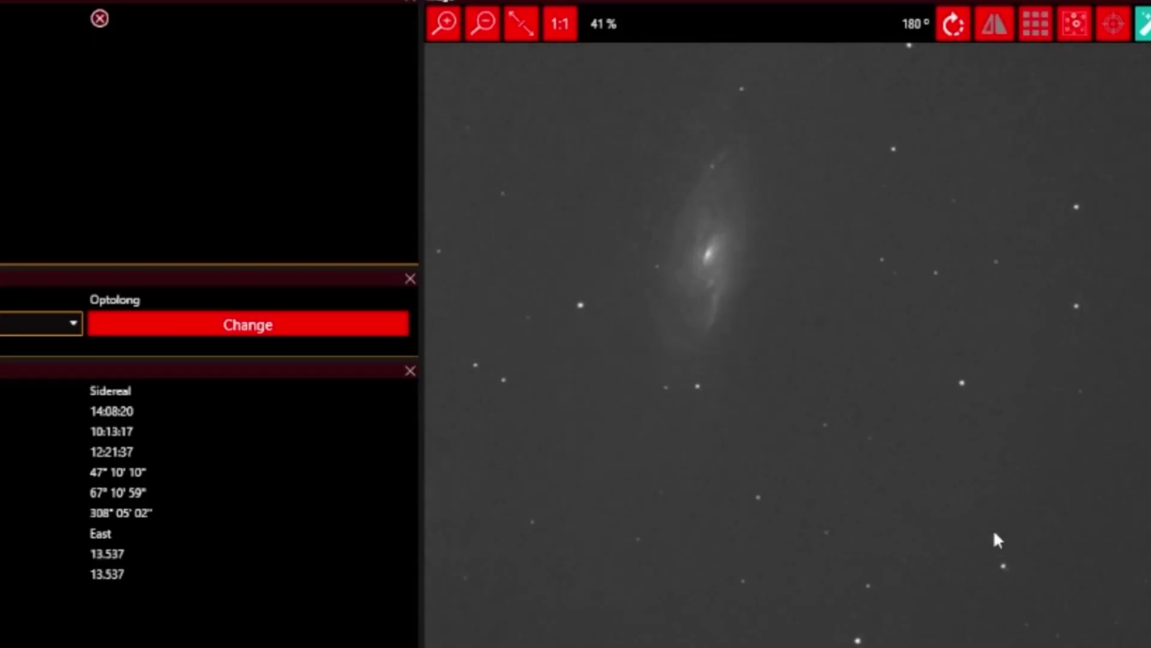
scroll(994, 533, down, 3)
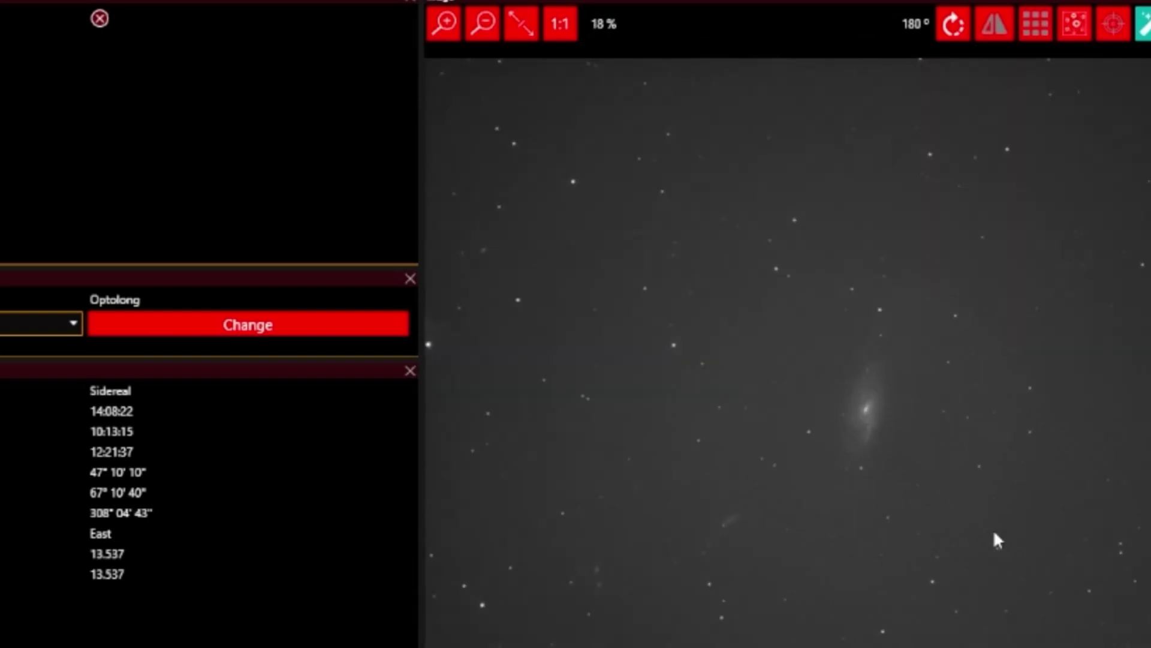